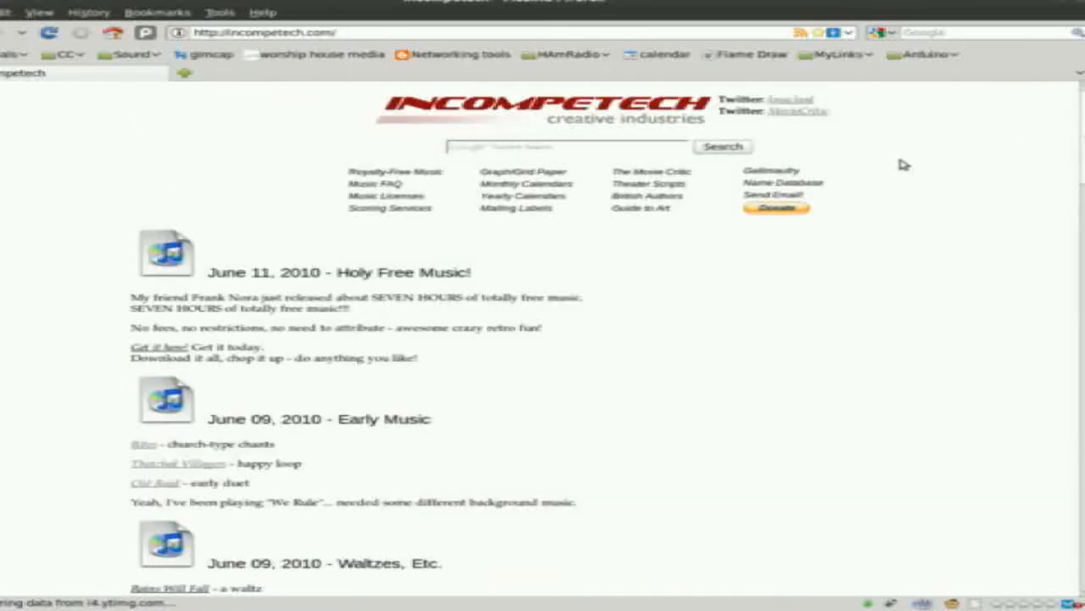
- Open the Royalty-Free Music page on incompetech.com and look over its genre and feel categories
click(380, 198)
click(384, 174)
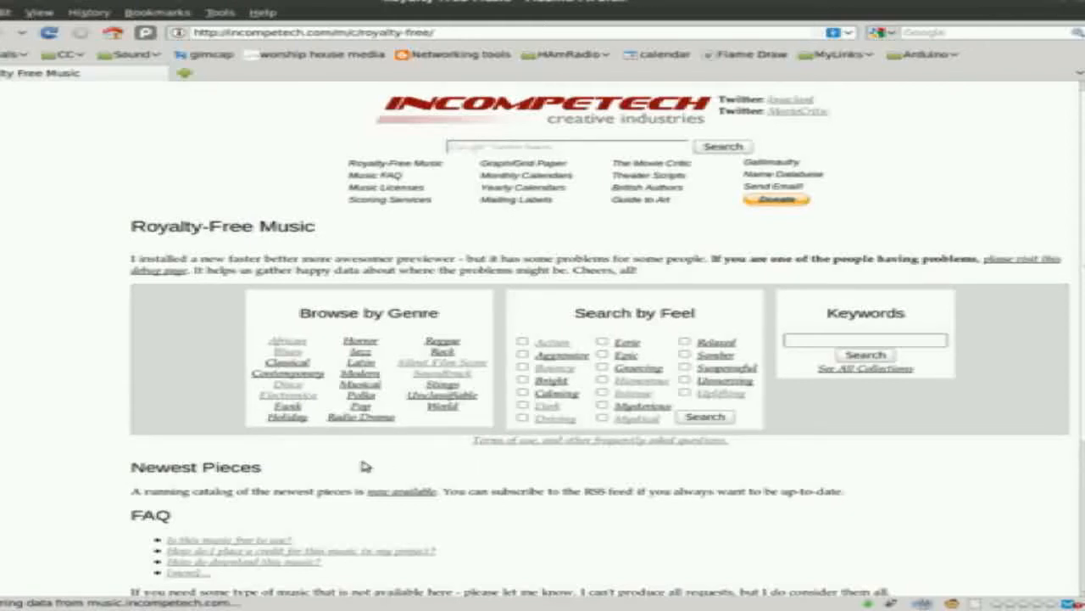
click(361, 394)
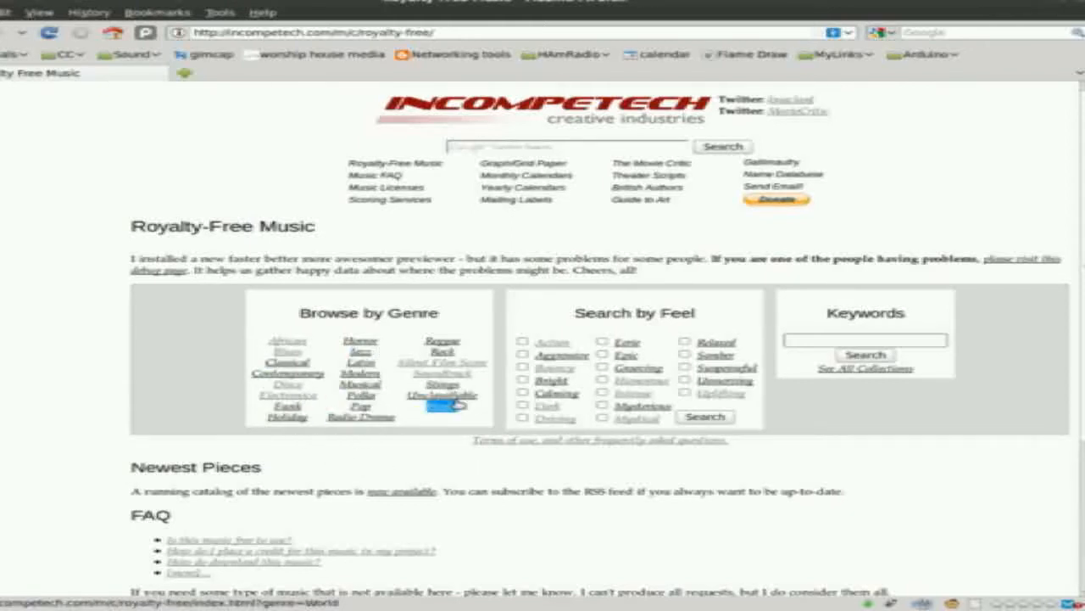
scroll(441, 403, down, 5)
scroll(498, 357, up, 4)
click(442, 339)
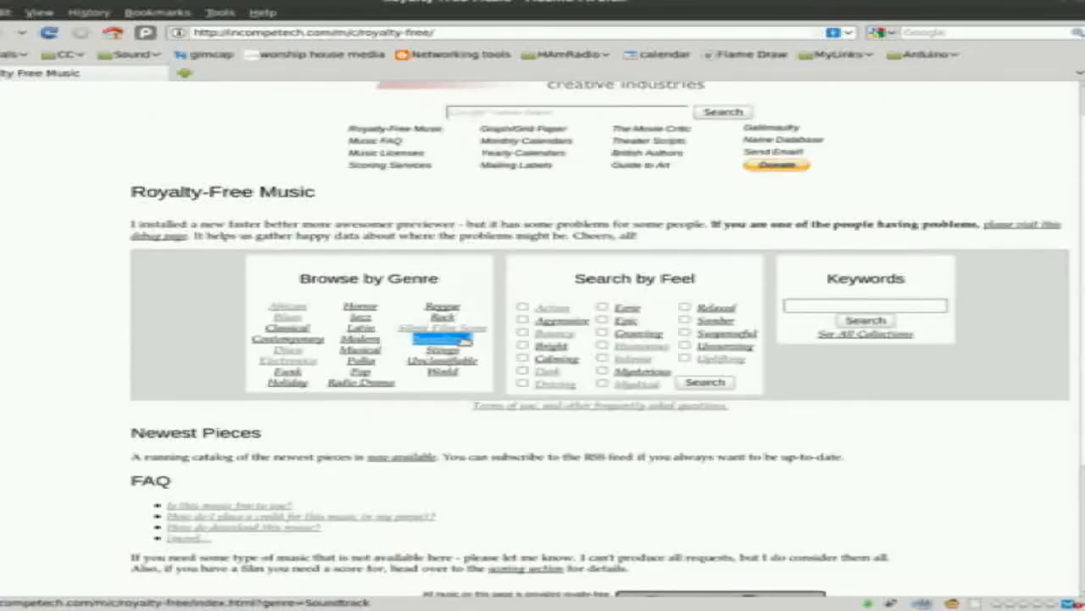
scroll(52, 437, down, 3)
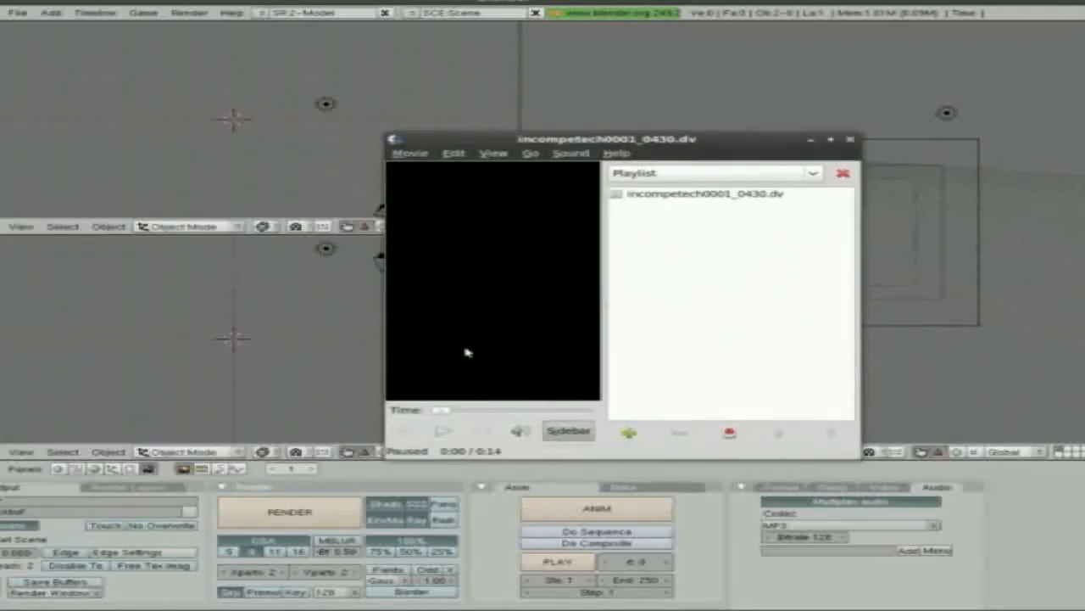
- Switch to the movie player, watch incompetech0001_0430.dv full screen, and move the player out of the way
double_click(496, 312)
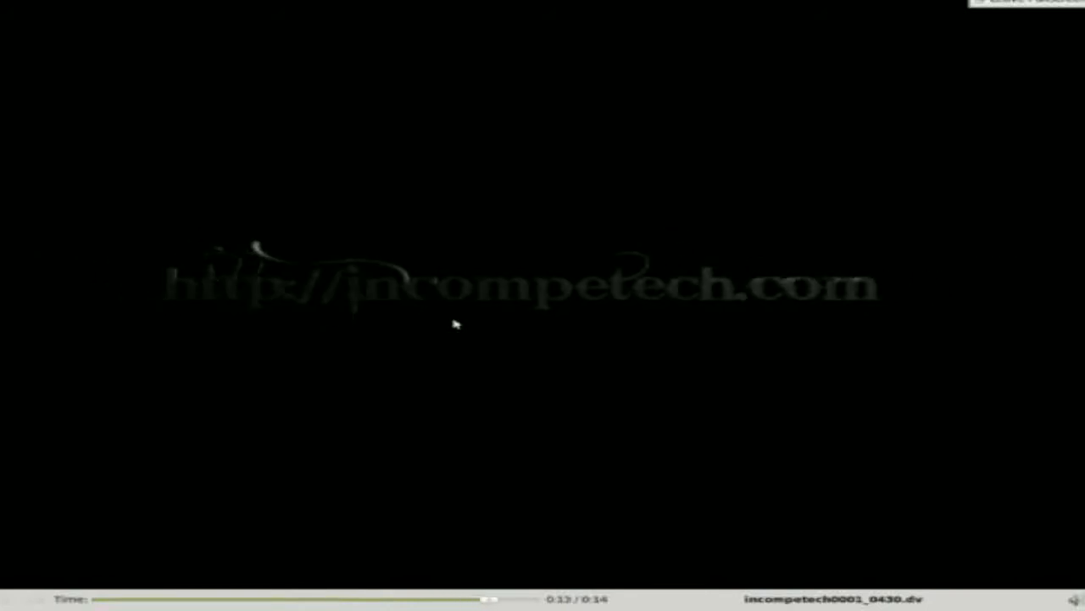
click(1024, 4)
drag(647, 138, 0, 143)
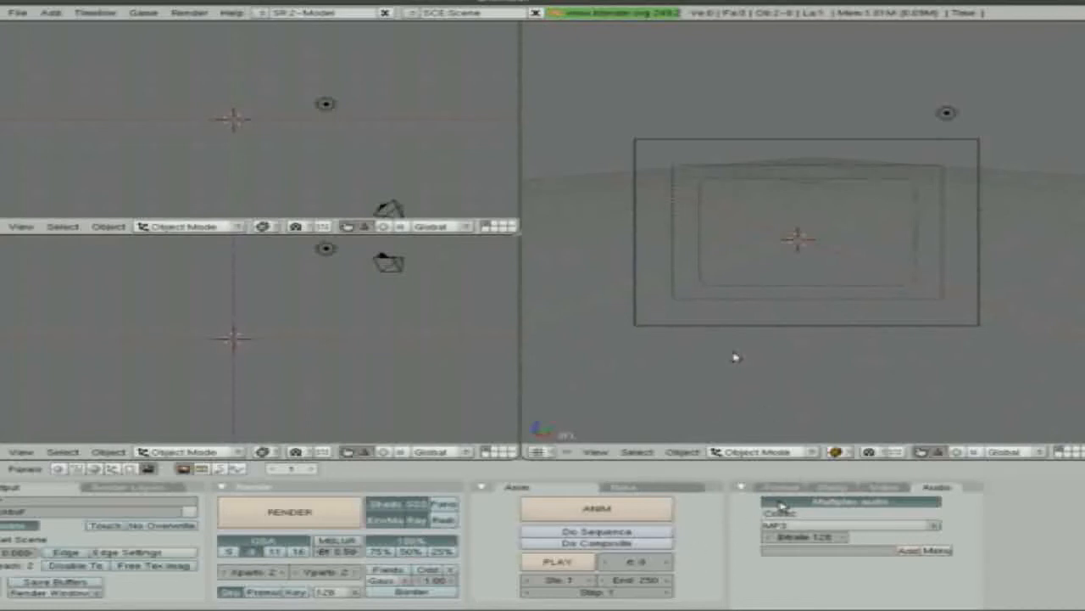
- Switch to Blender and review the video codec and frame format render settings
click(891, 490)
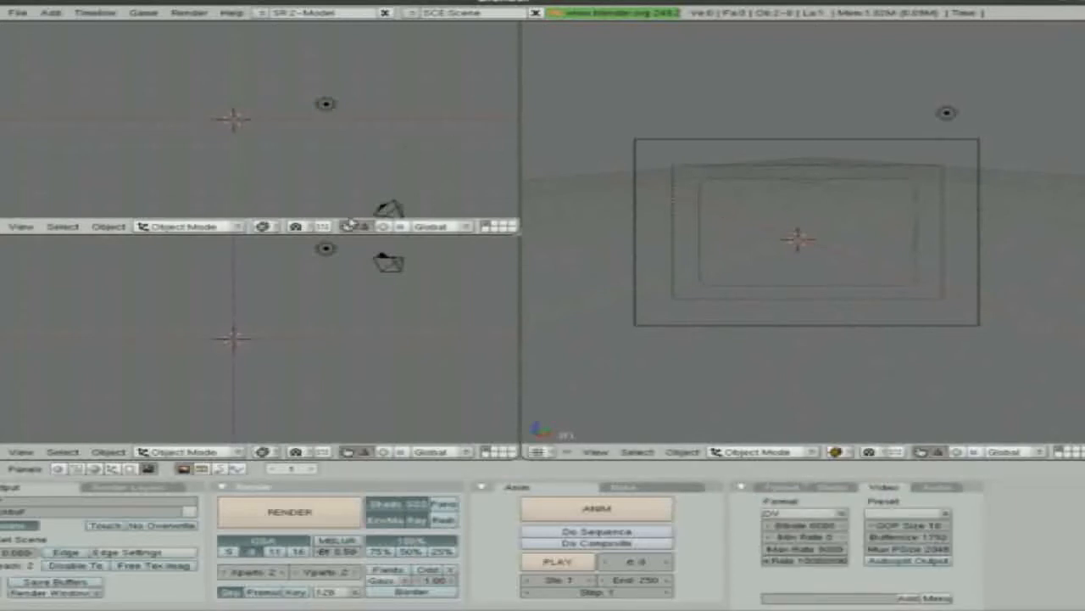
click(782, 490)
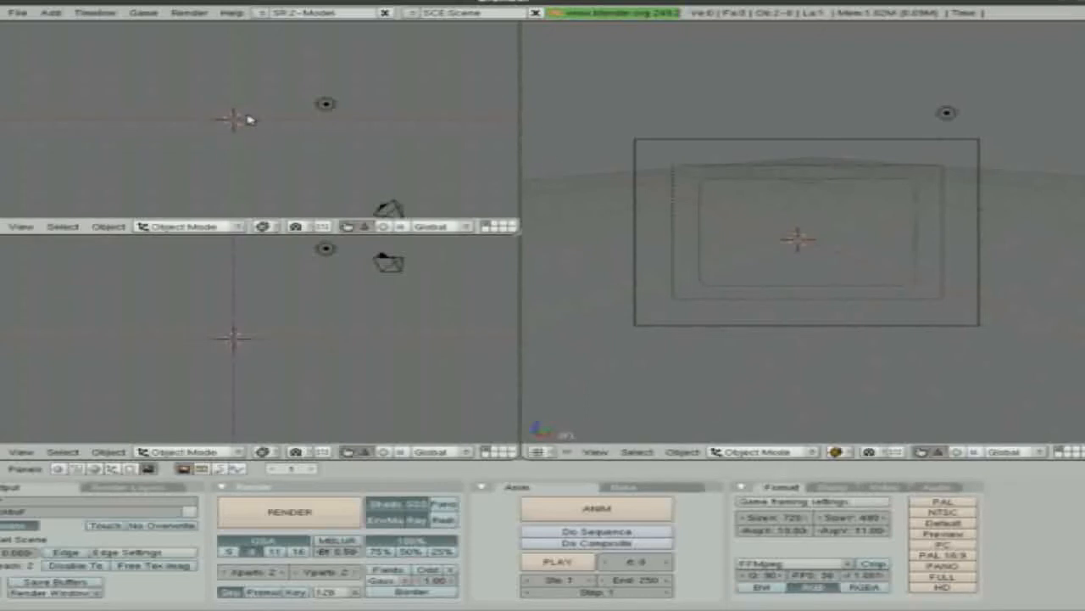
- Add a text object at the 3D cursor and centre-align it
key(space)
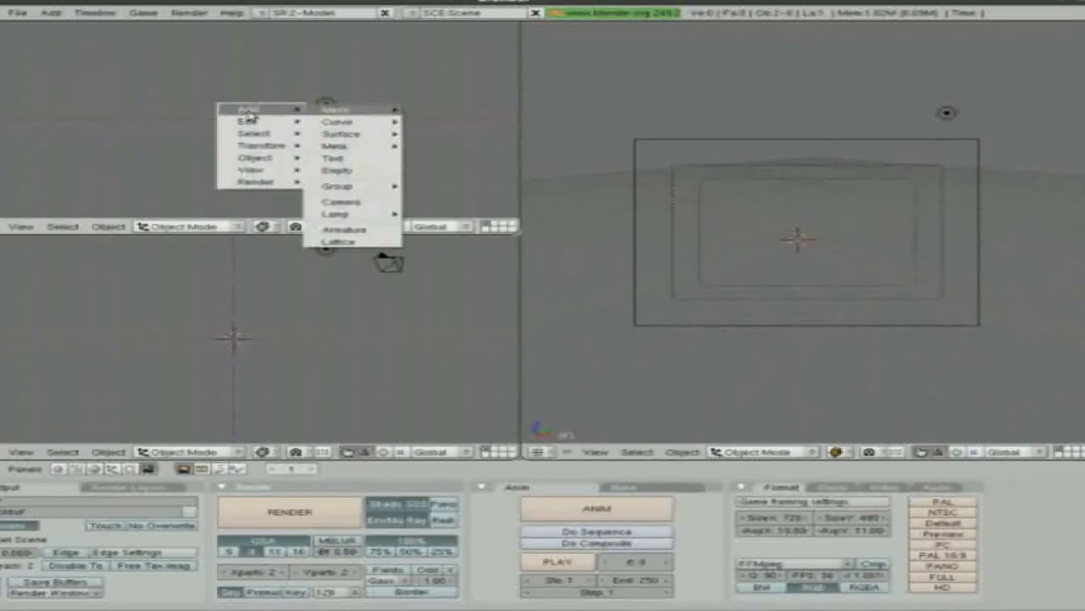
click(365, 159)
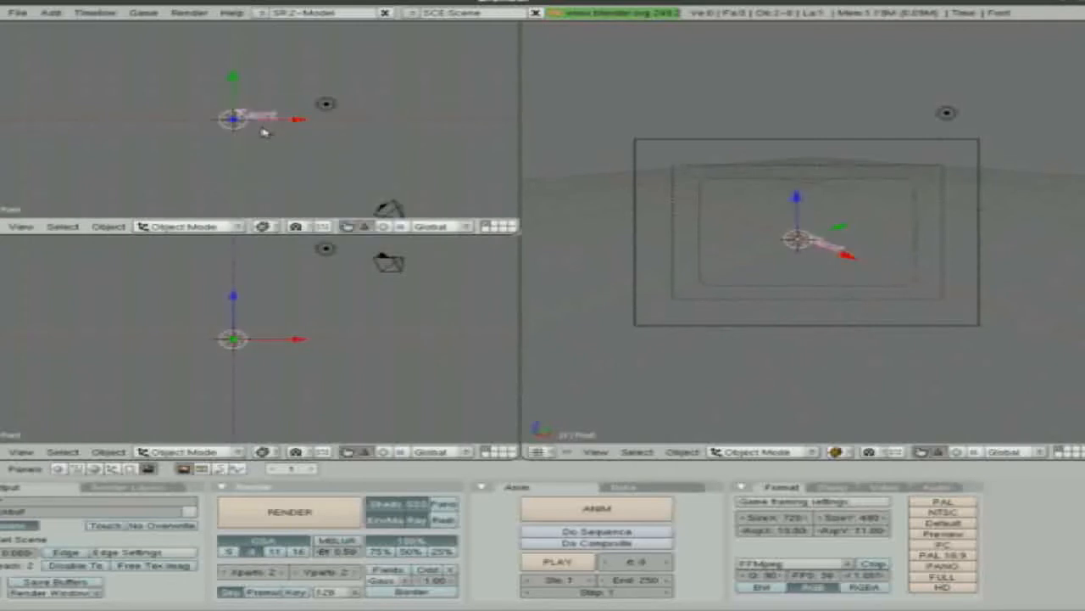
click(130, 469)
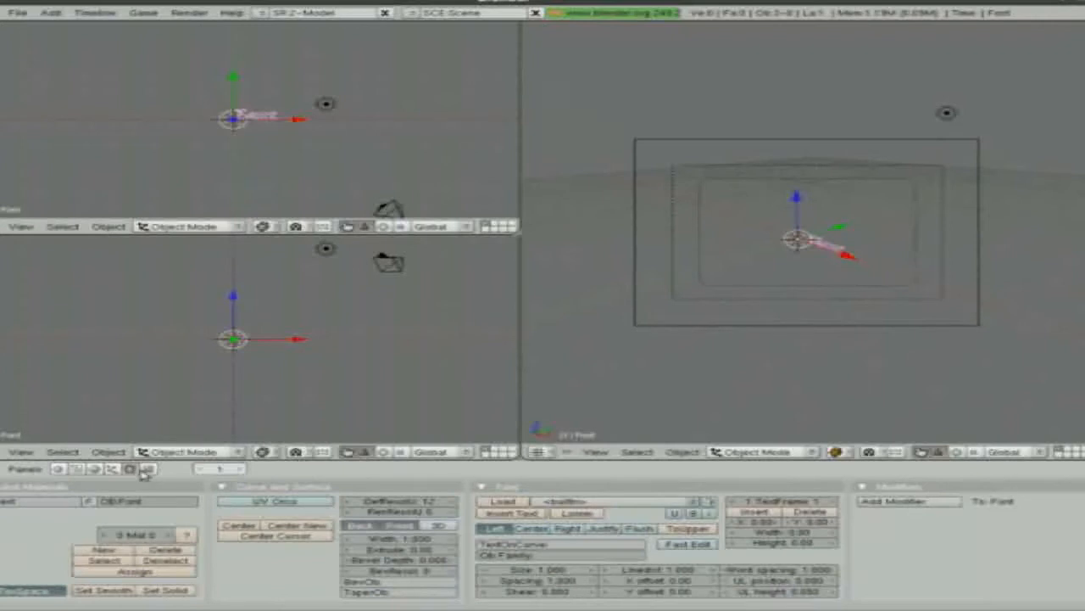
click(532, 529)
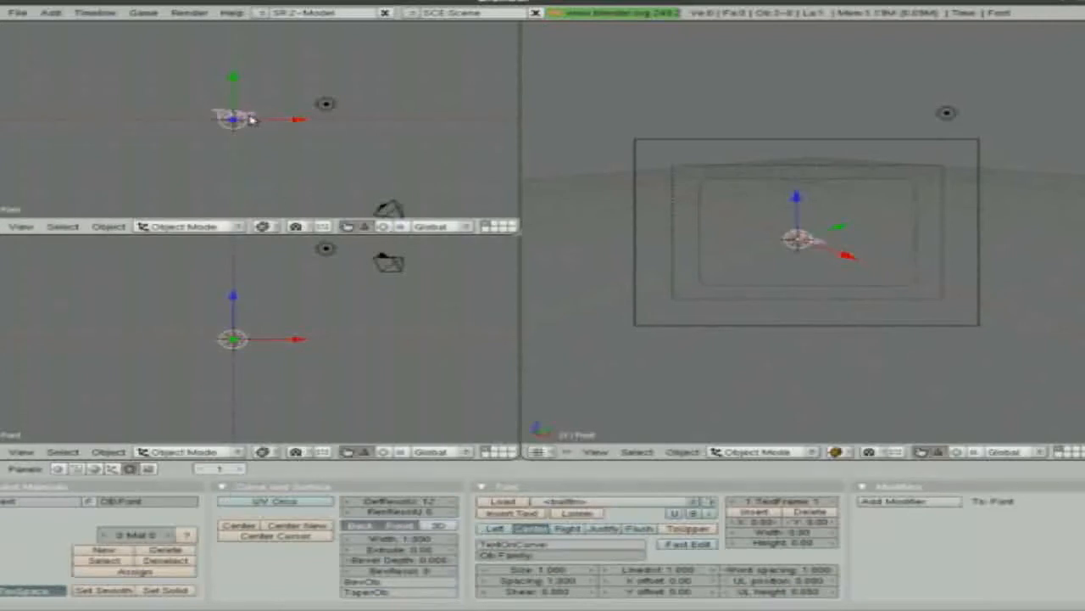
- Open the font loader for the text and browse to the home folder's Desktop directory with hidden files not shown
click(509, 503)
click(606, 83)
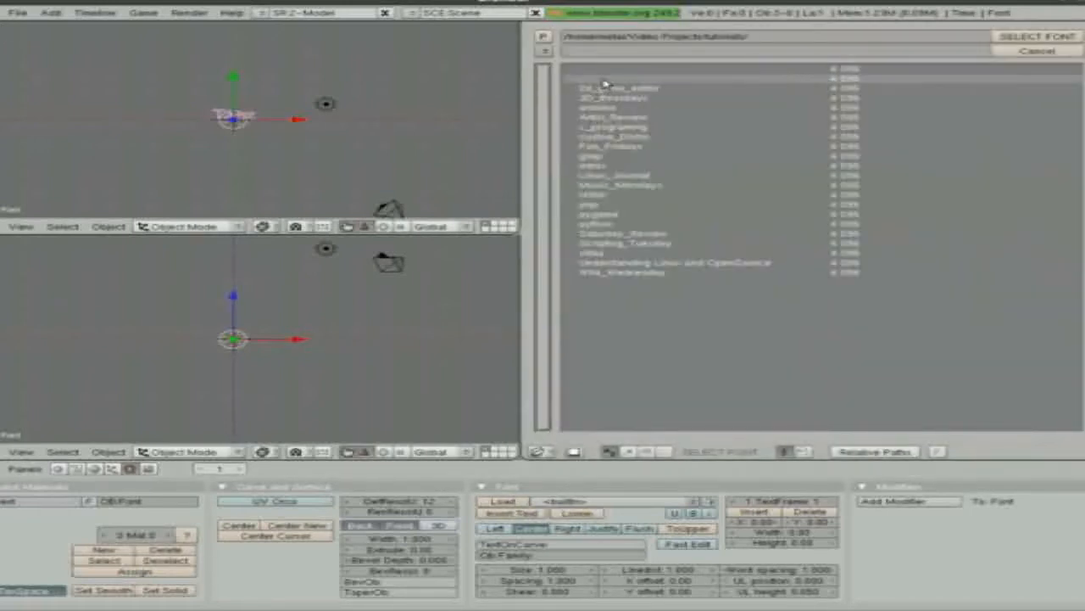
click(605, 83)
click(601, 86)
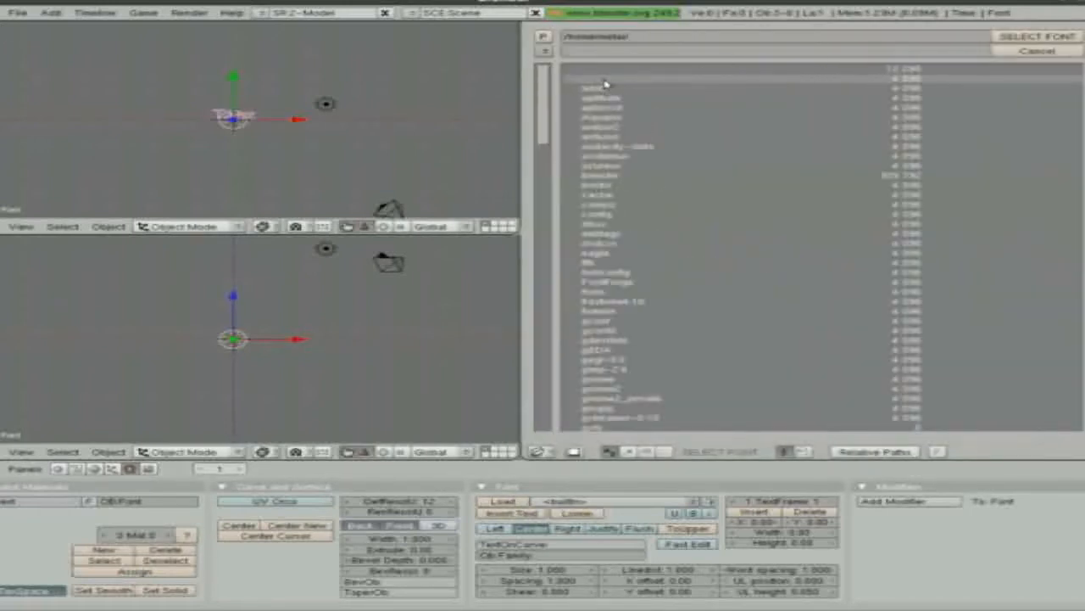
click(796, 451)
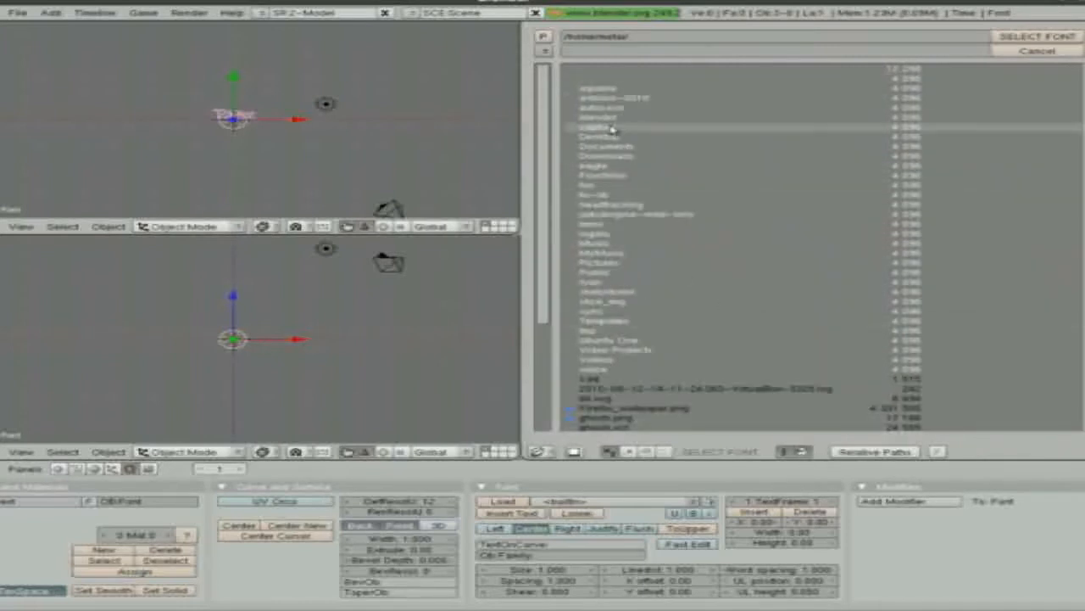
click(636, 139)
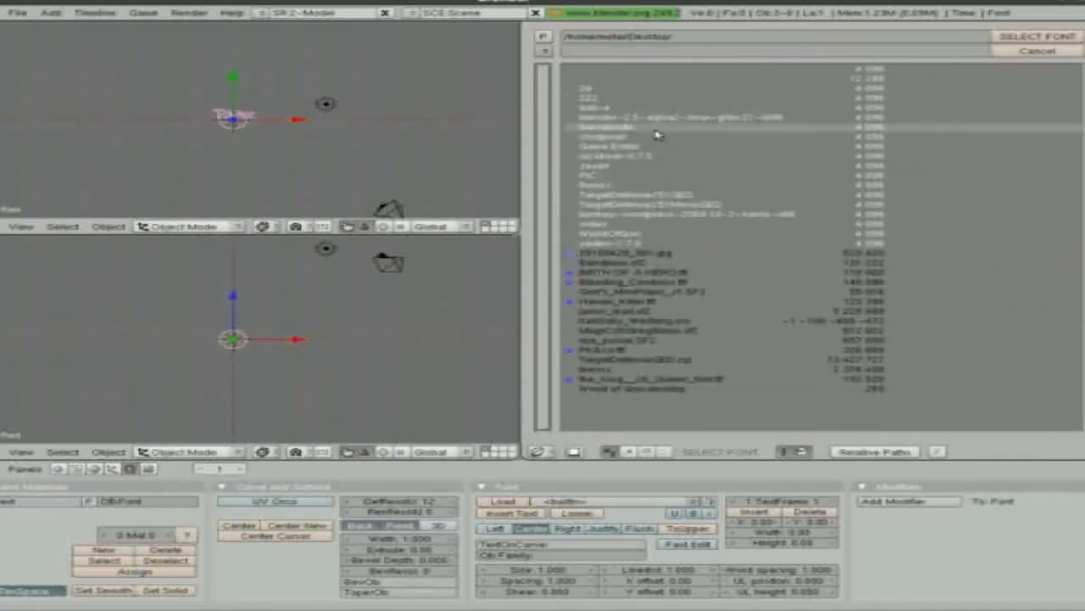
- Try the font BIRTH OF A HERO.ttf on the text and inspect it up close in the top view
click(696, 275)
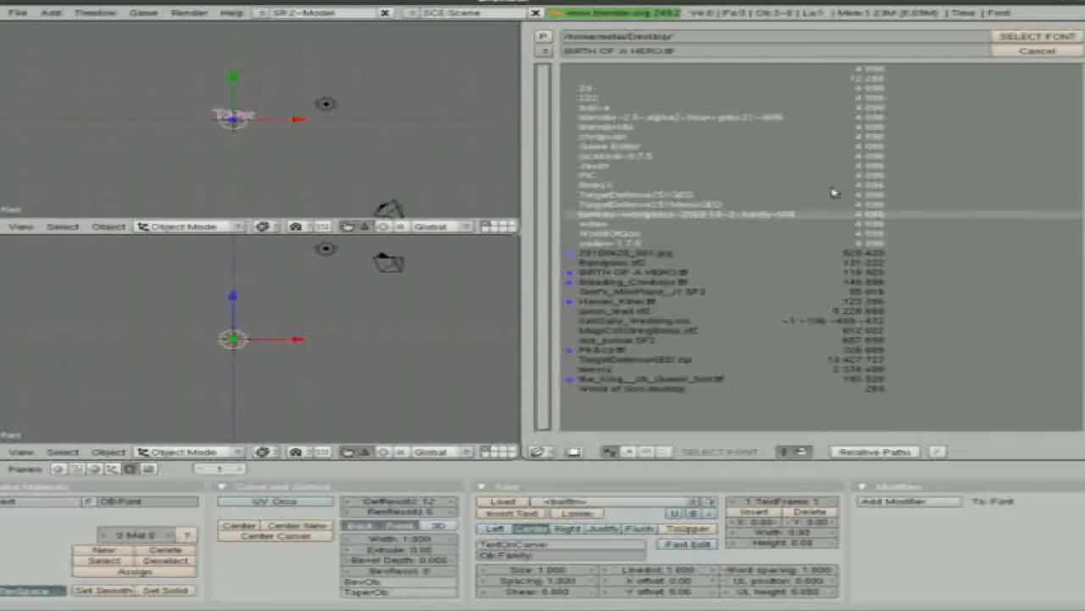
click(1027, 39)
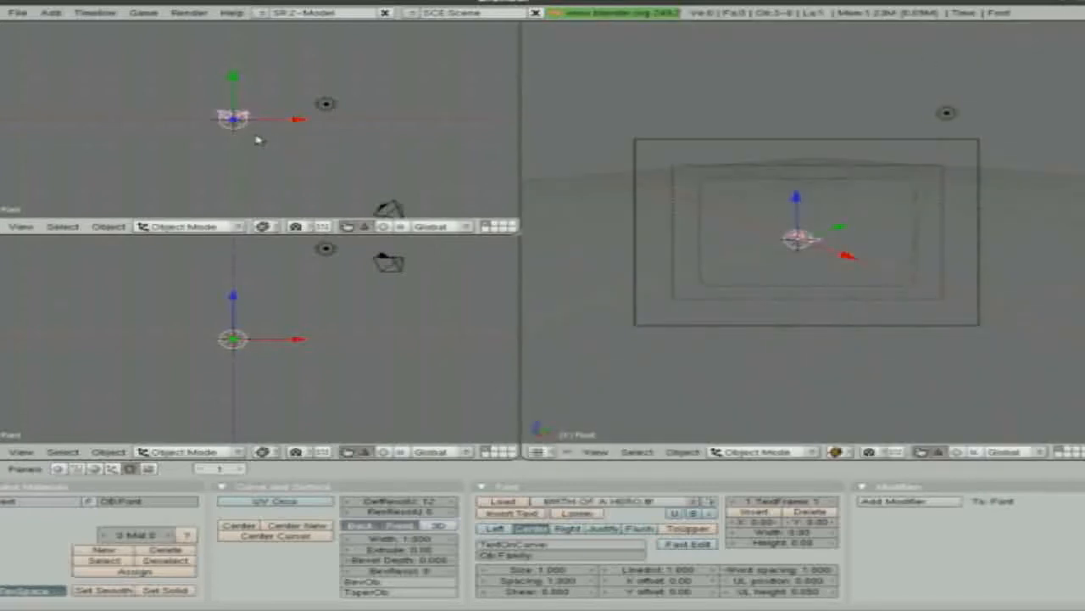
scroll(266, 141, up, 6)
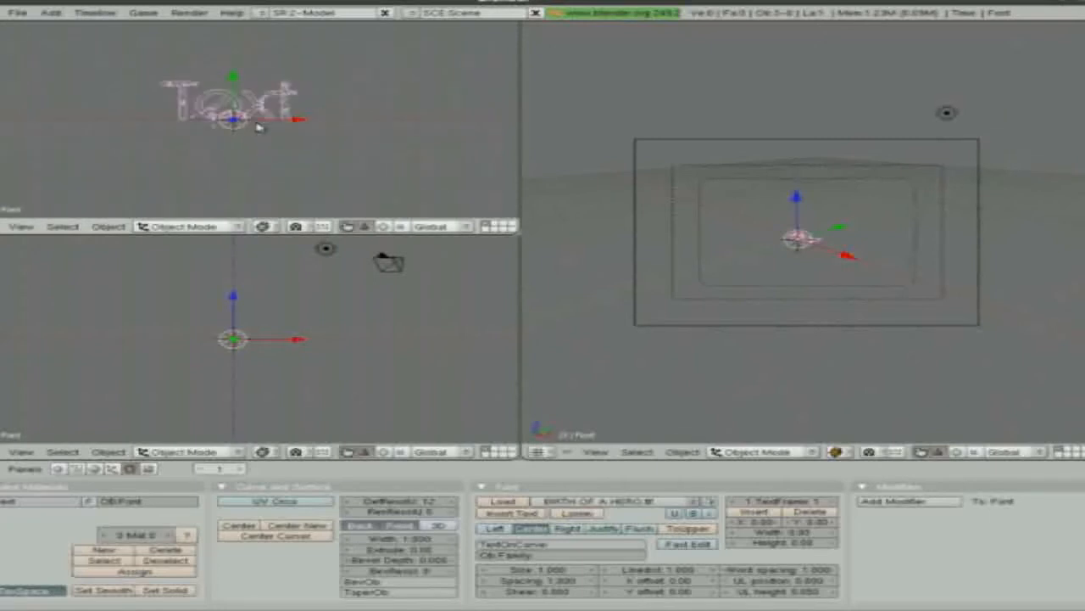
scroll(293, 127, down, 1)
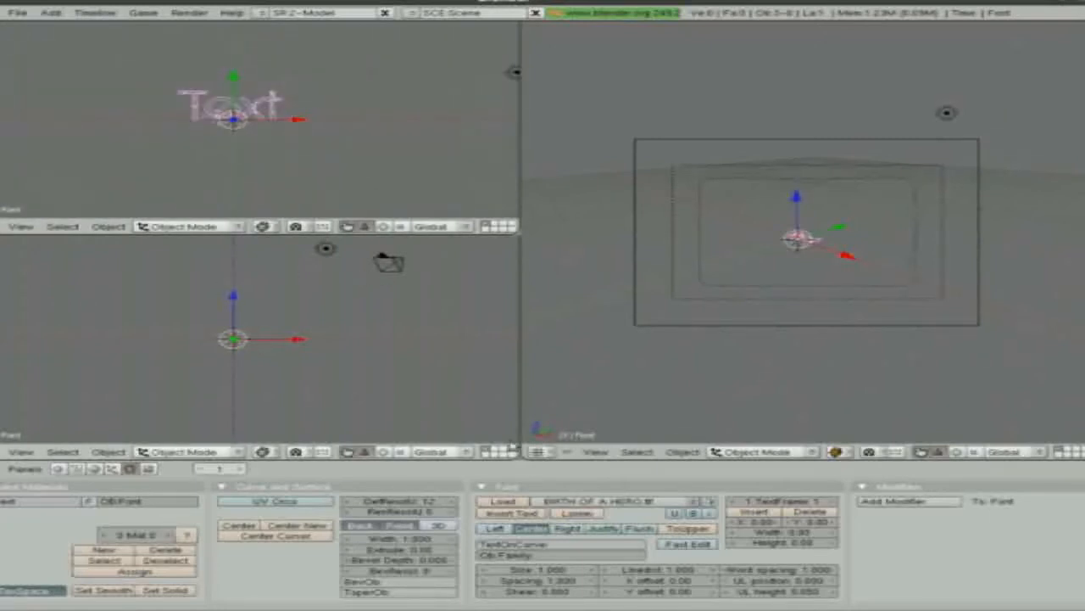
- Try the fonts PK&co.ttf and the_King__26_Queen_font.ttf on the text object
click(509, 500)
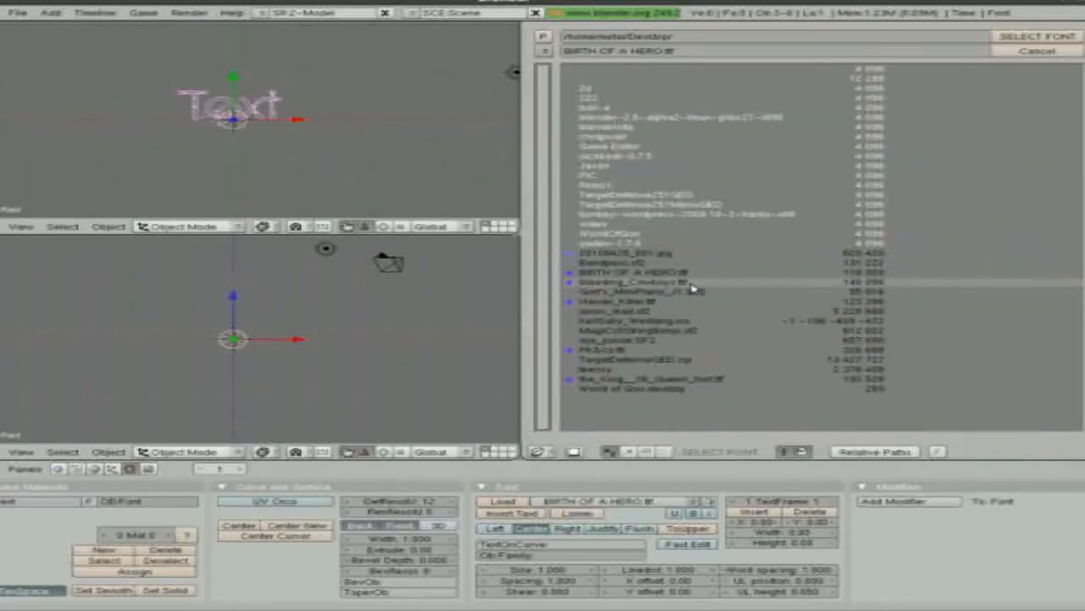
click(643, 351)
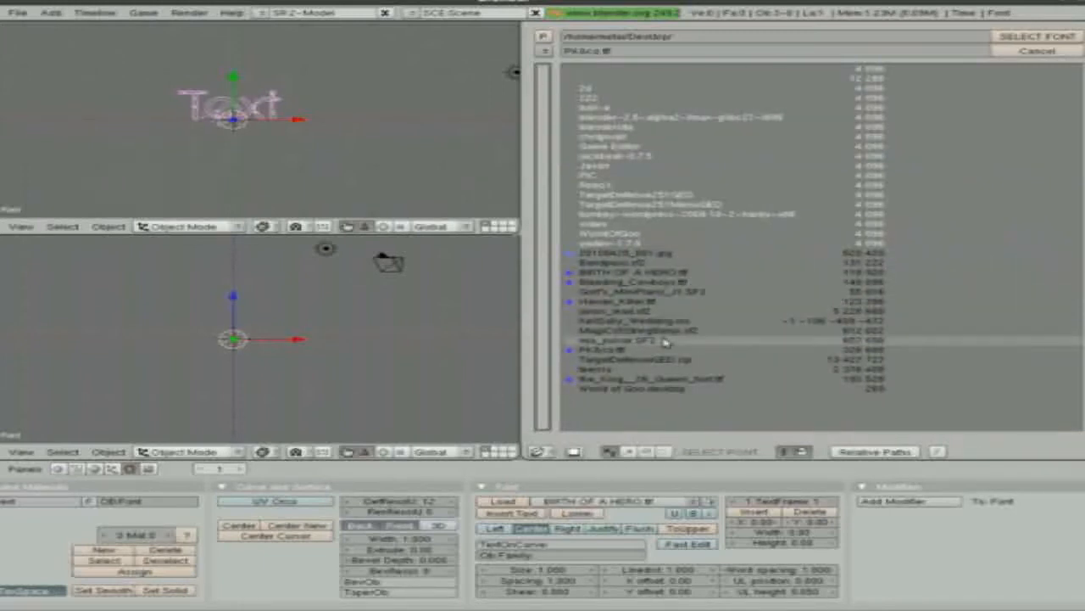
click(1006, 37)
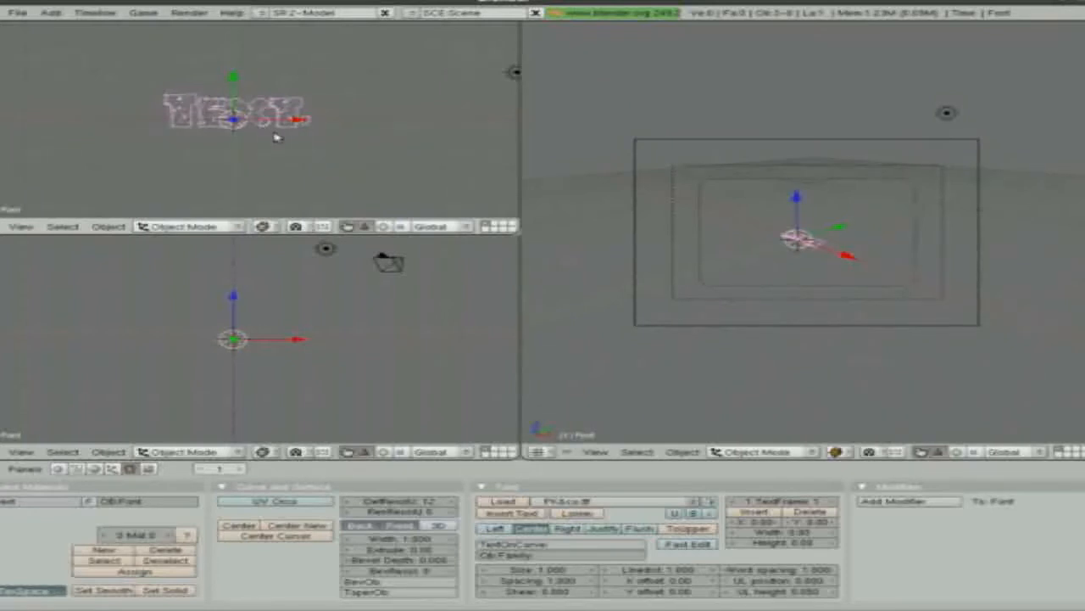
click(507, 502)
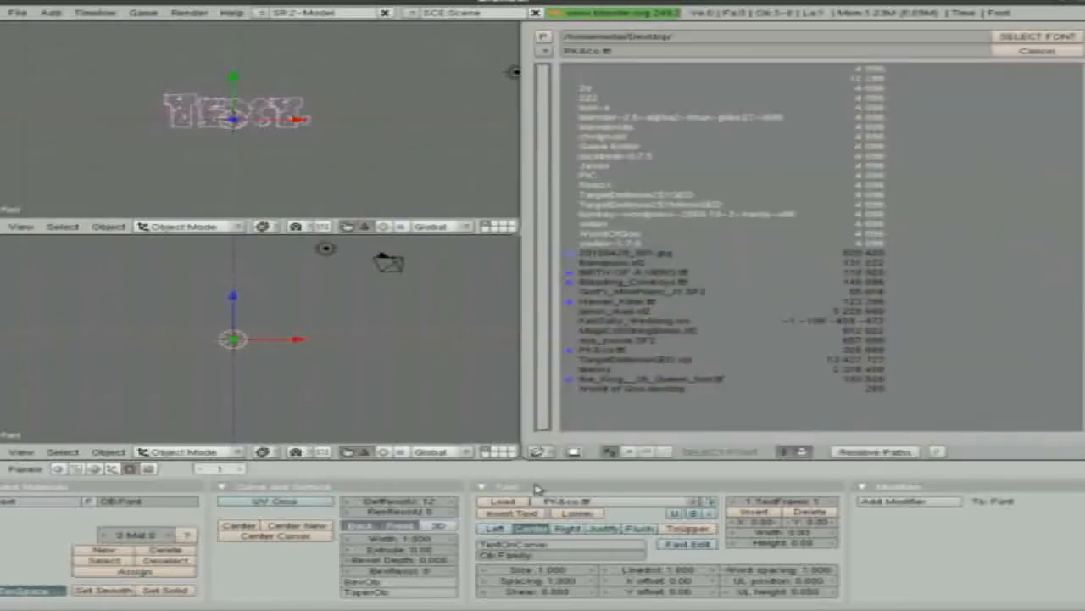
click(631, 379)
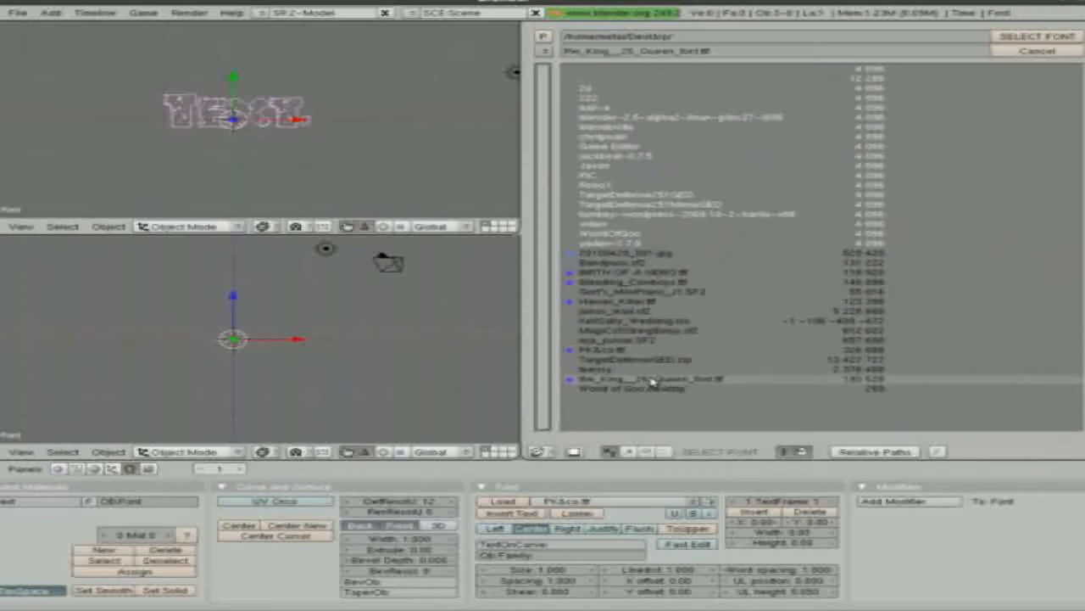
click(1036, 36)
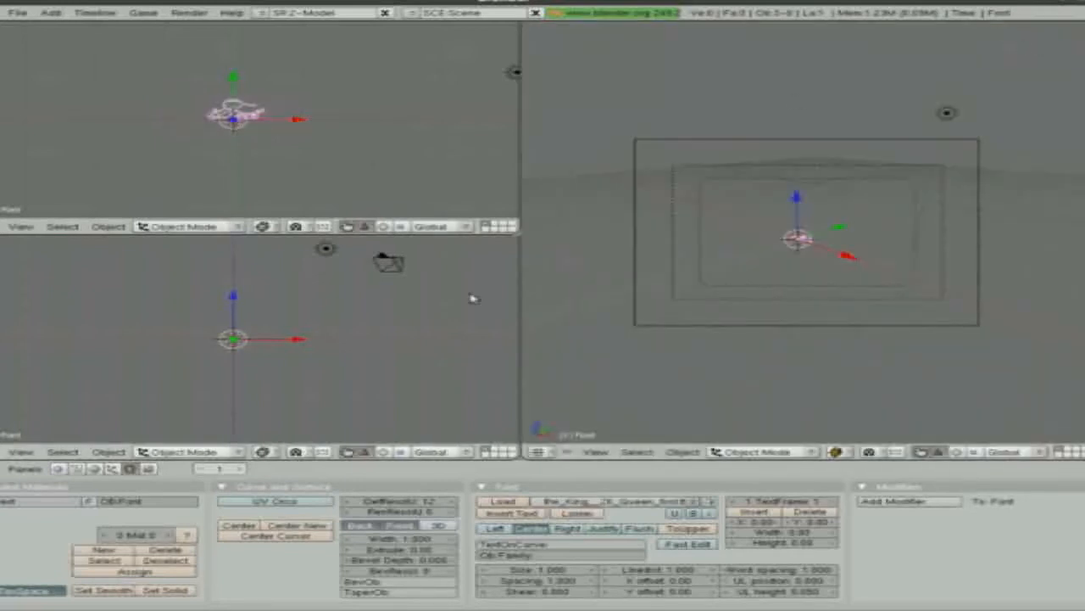
- Load Bleeding_Cowboys.ttf as the text's font and pack it into the blend file
click(509, 502)
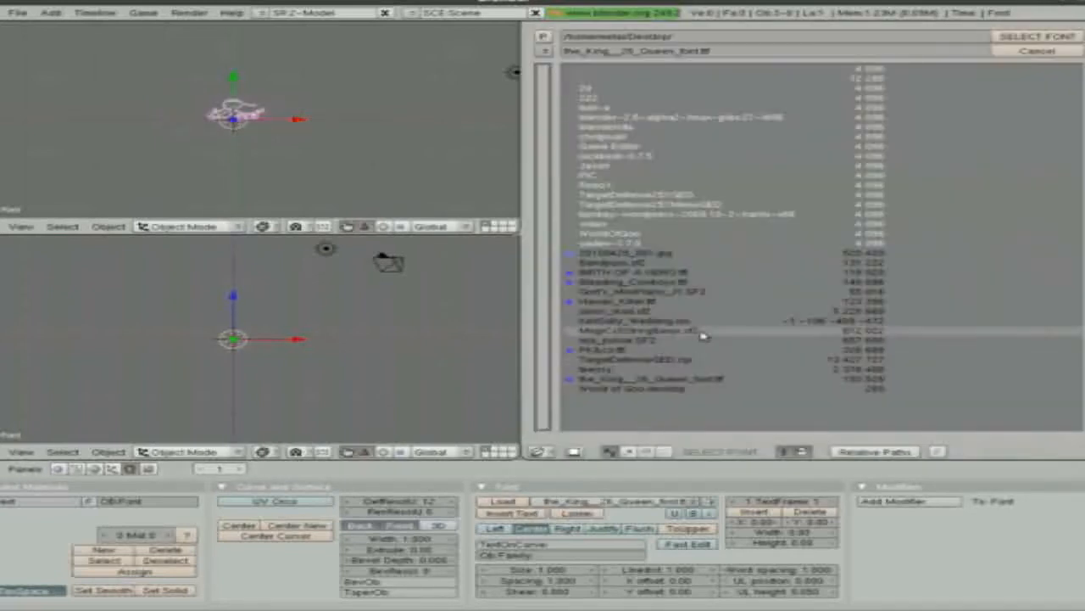
click(649, 281)
click(1009, 37)
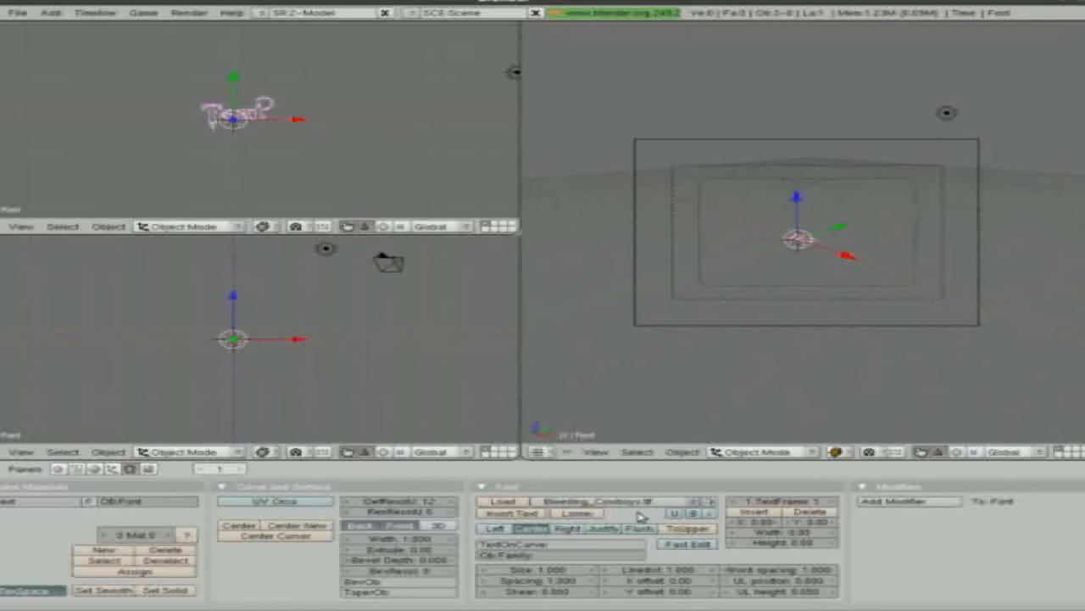
click(713, 503)
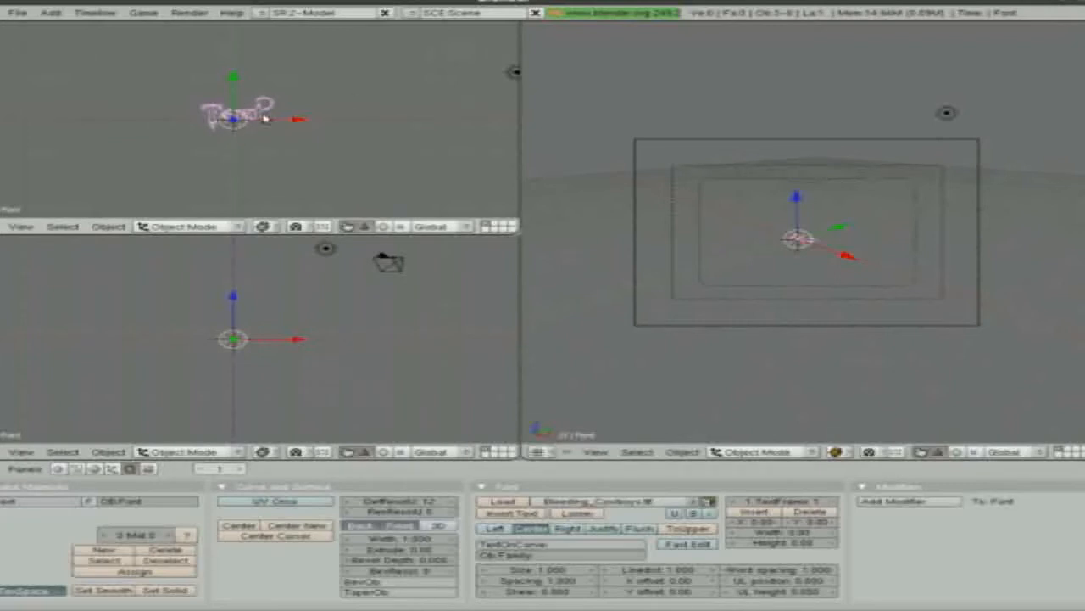
- Replace the placeholder wording of the text object with "Music By"
key(Tab)
key(BackSpace)
key(BackSpace)
key(BackSpace)
key(BackSpace)
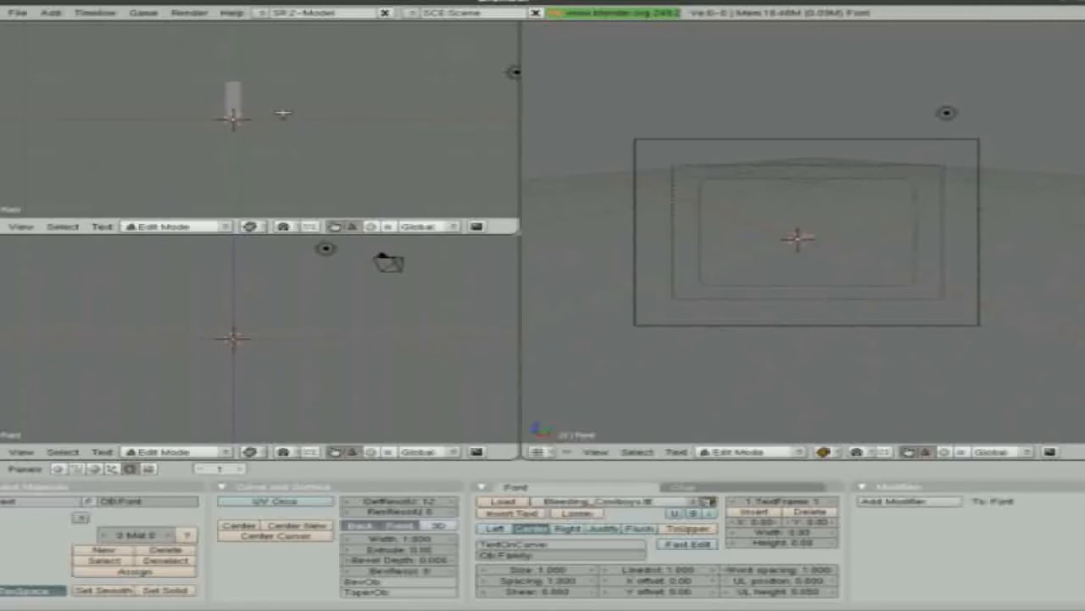
text(Me)
text(sic)
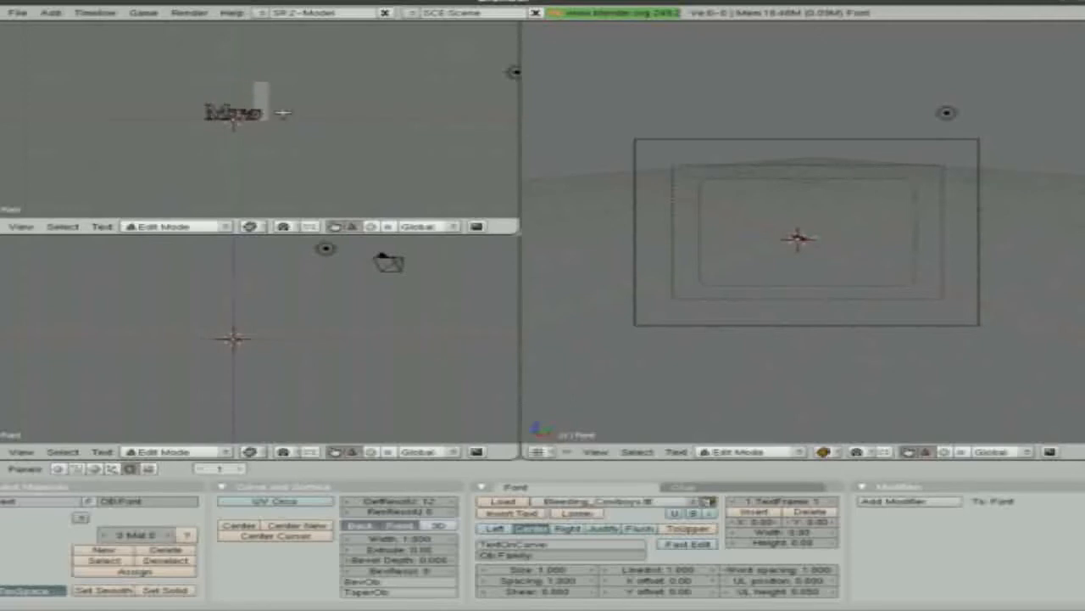
text( By)
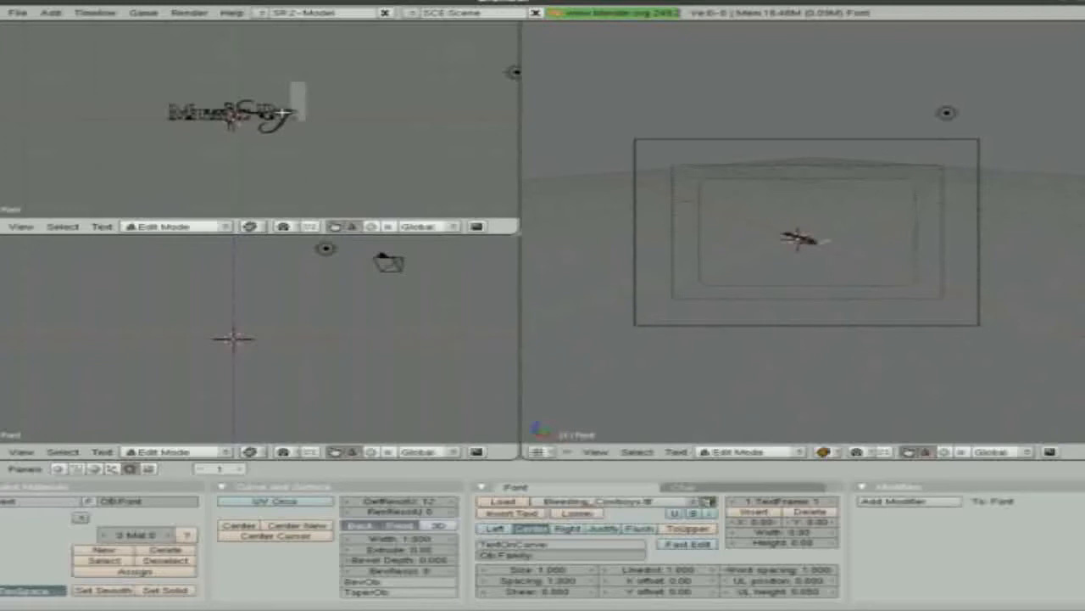
key(Tab)
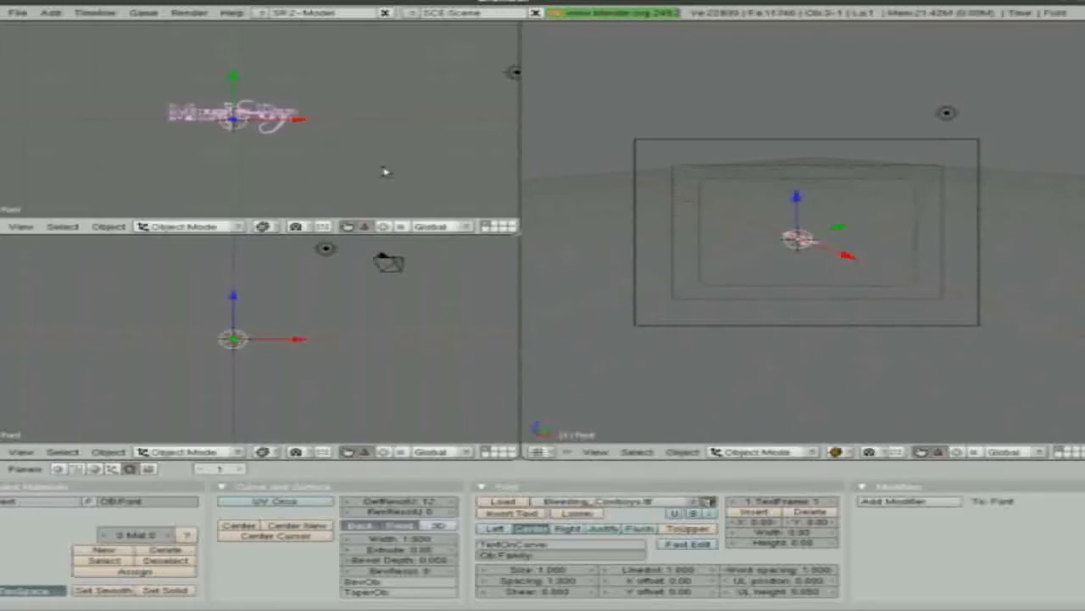
- Rotate the "Music By:" text 90 degrees about the global X axis so it stands upright
key(s)
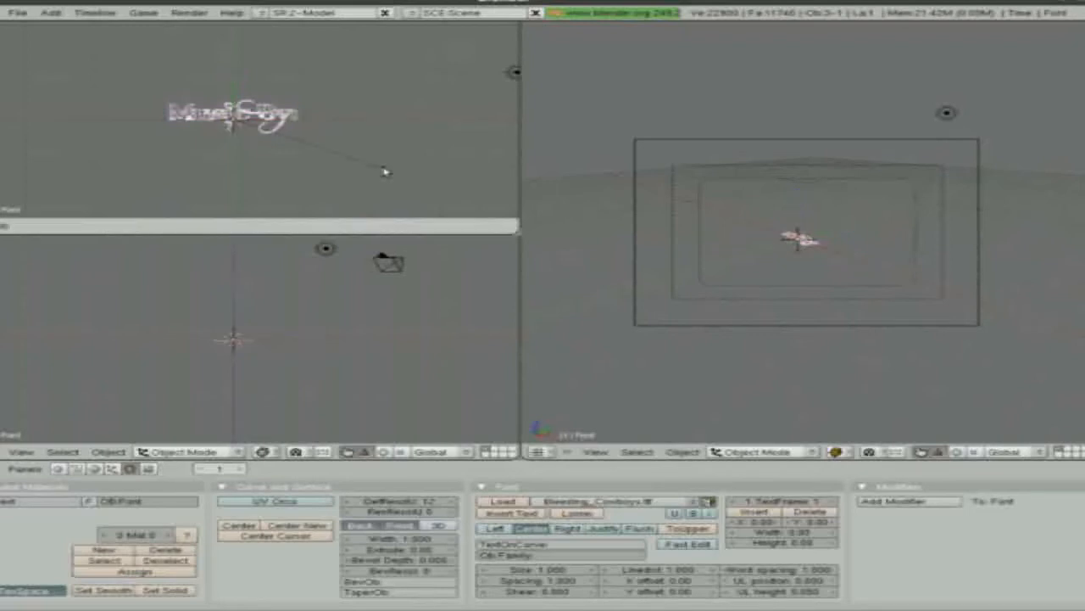
key(x)
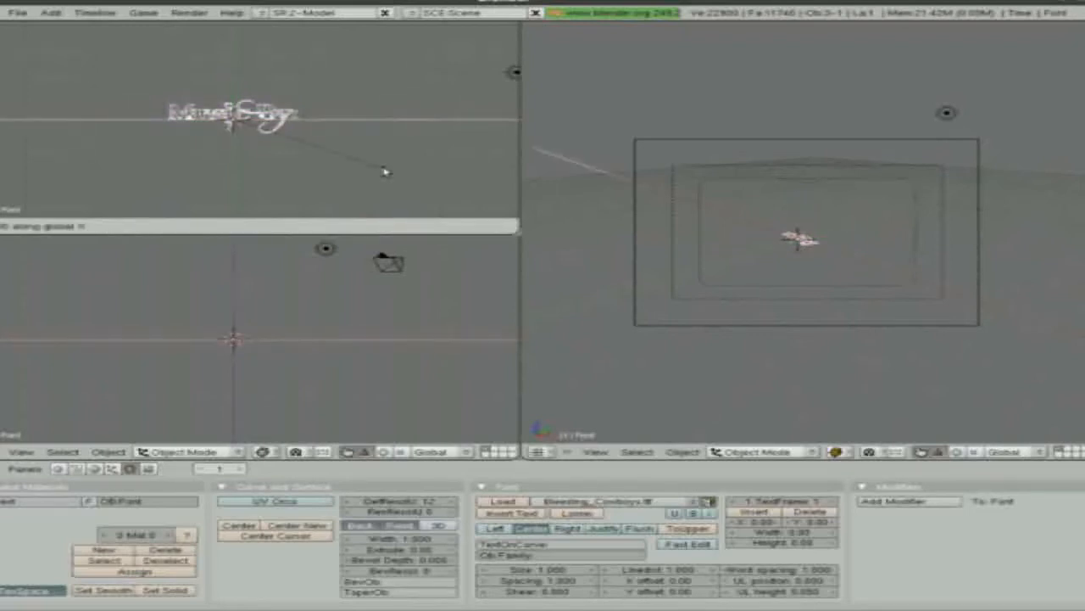
text(90)
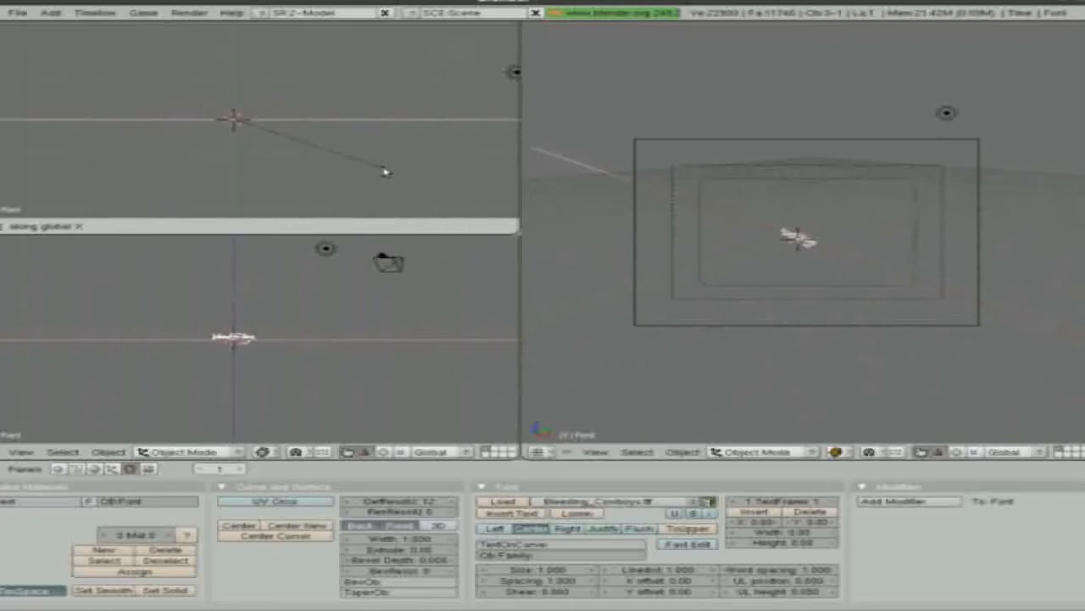
key(Return)
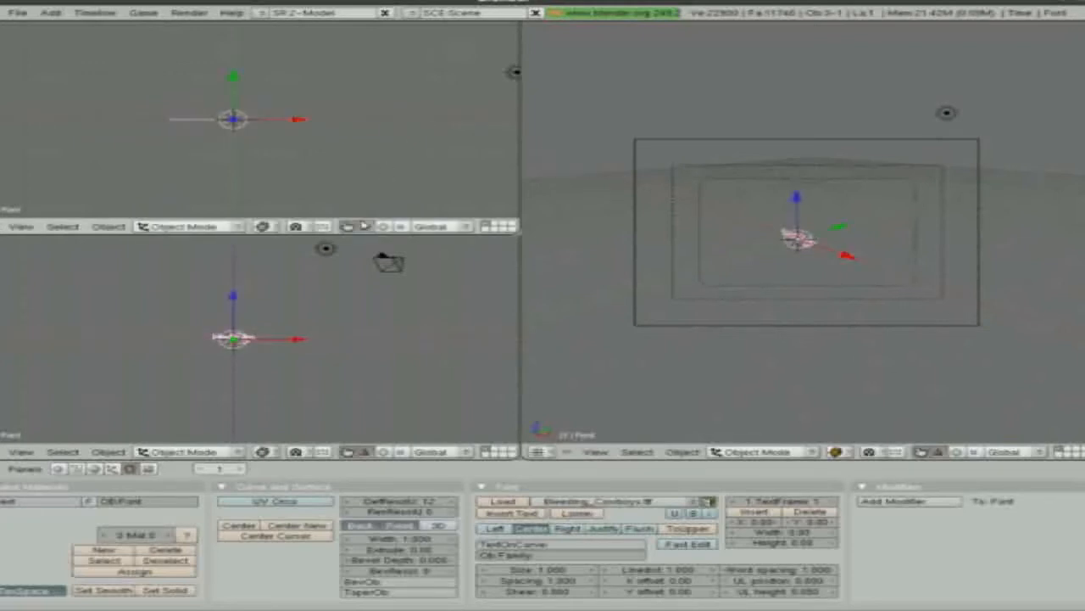
- Align the camera to the front view so that it looks straight at the text
scroll(250, 360, up, 5)
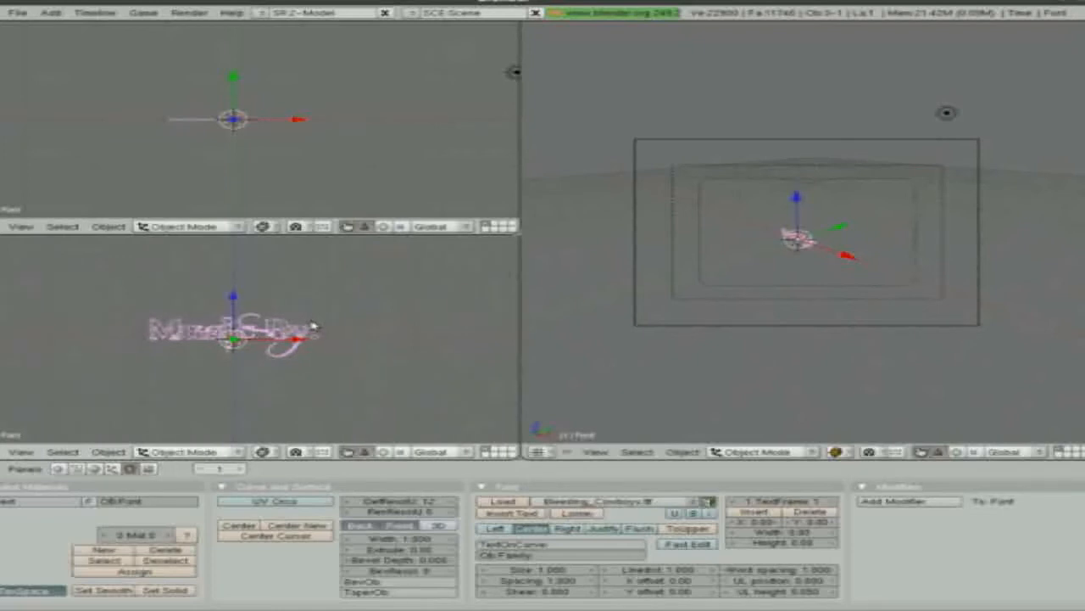
key(ctrl+alt+KP_0)
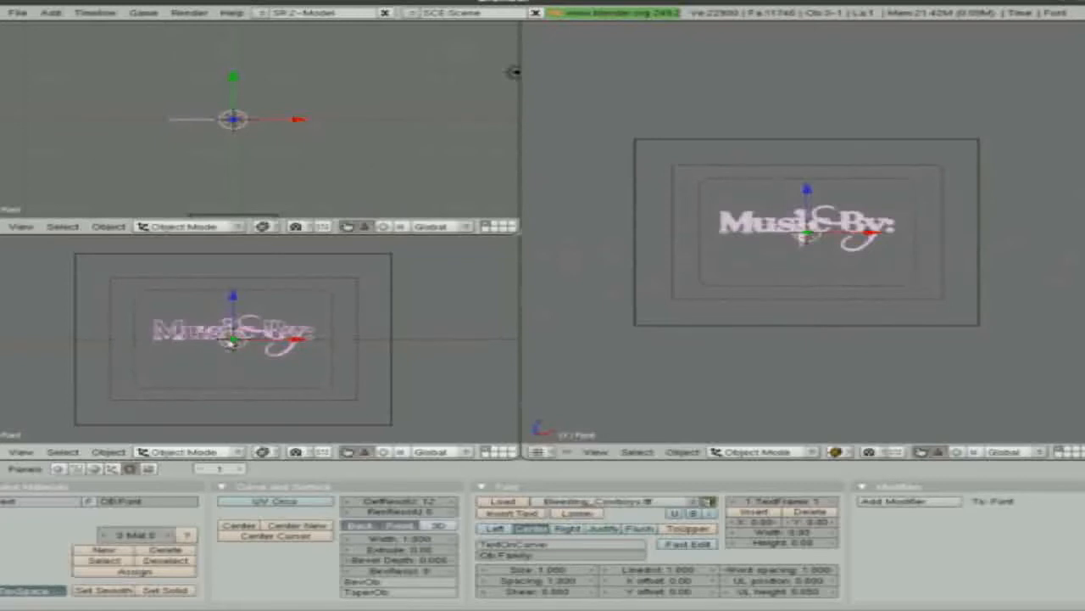
key(KP_1)
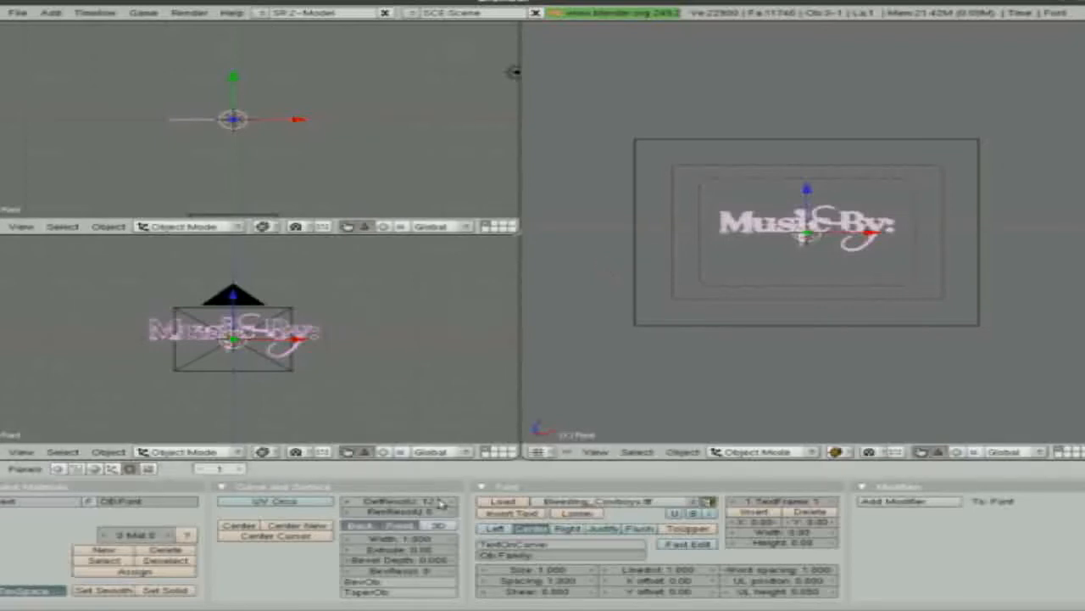
- Give the "Music By:" text depth by setting its Extrude value to 0.20
drag(449, 556, 475, 556)
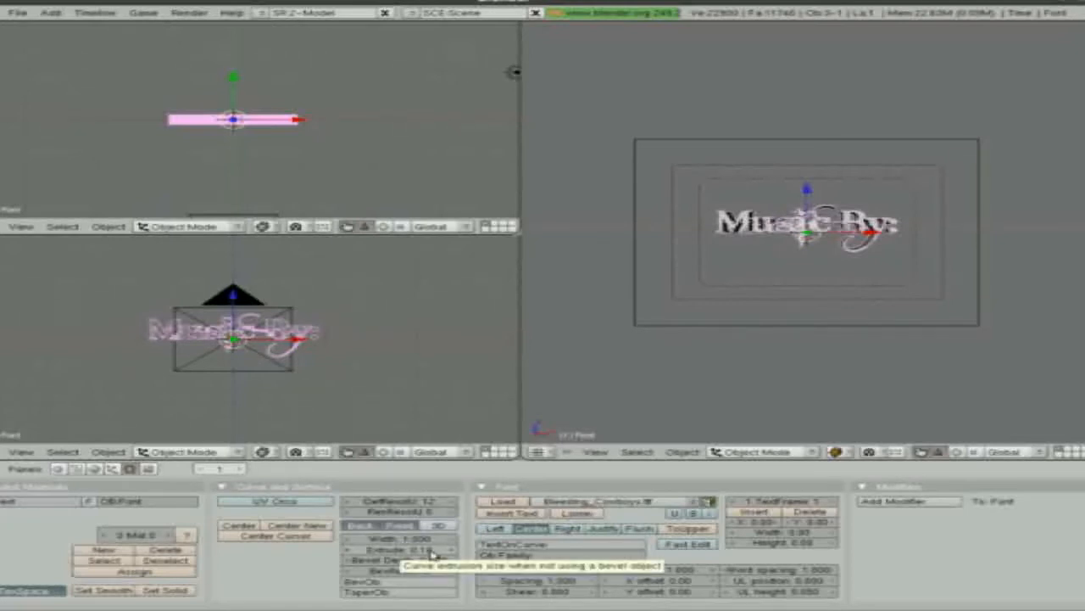
click(456, 557)
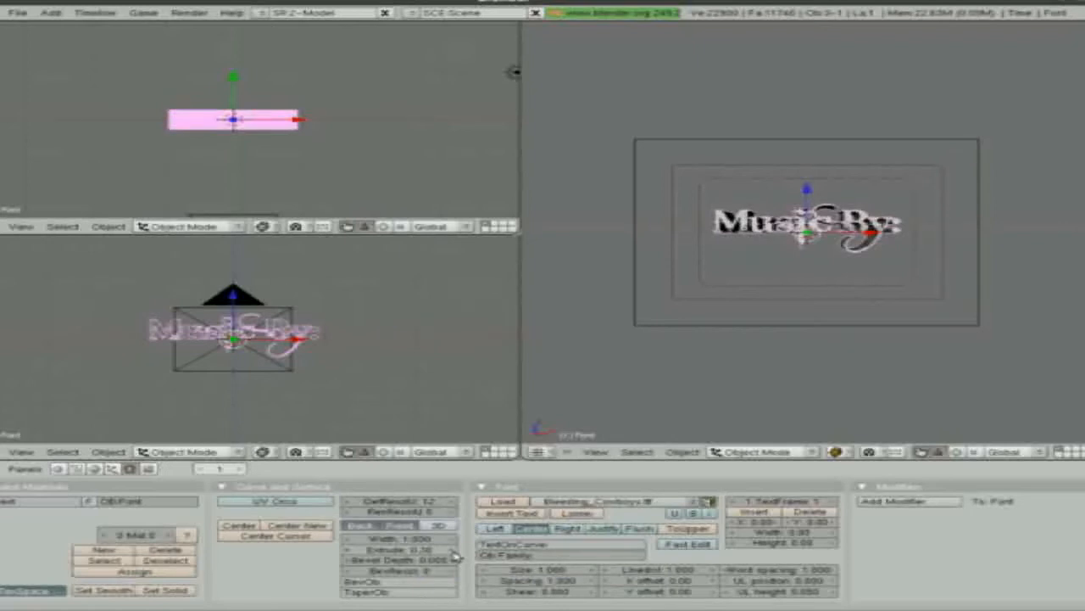
click(453, 552)
click(453, 551)
click(452, 552)
click(453, 551)
click(453, 552)
click(453, 551)
click(452, 552)
click(453, 551)
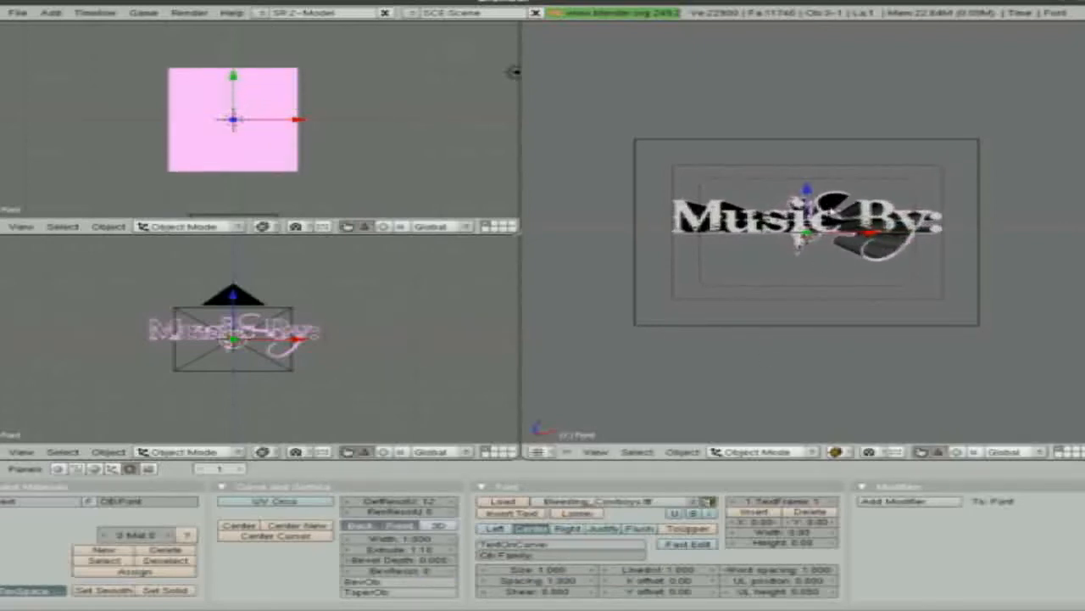
click(349, 551)
click(348, 551)
click(348, 551)
click(348, 552)
click(348, 551)
click(348, 552)
click(349, 552)
click(348, 551)
click(348, 551)
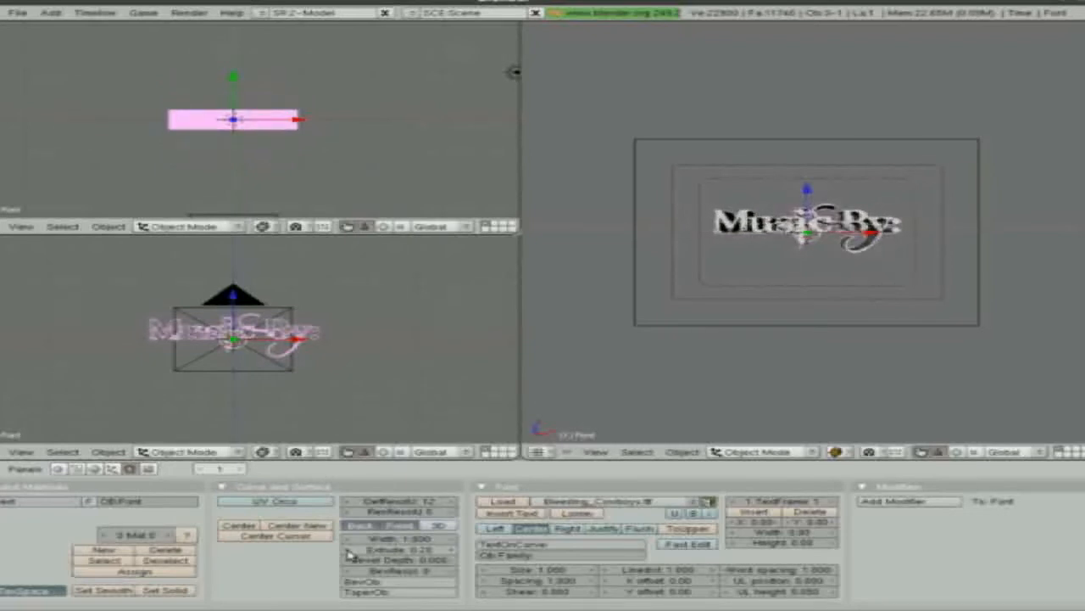
click(348, 552)
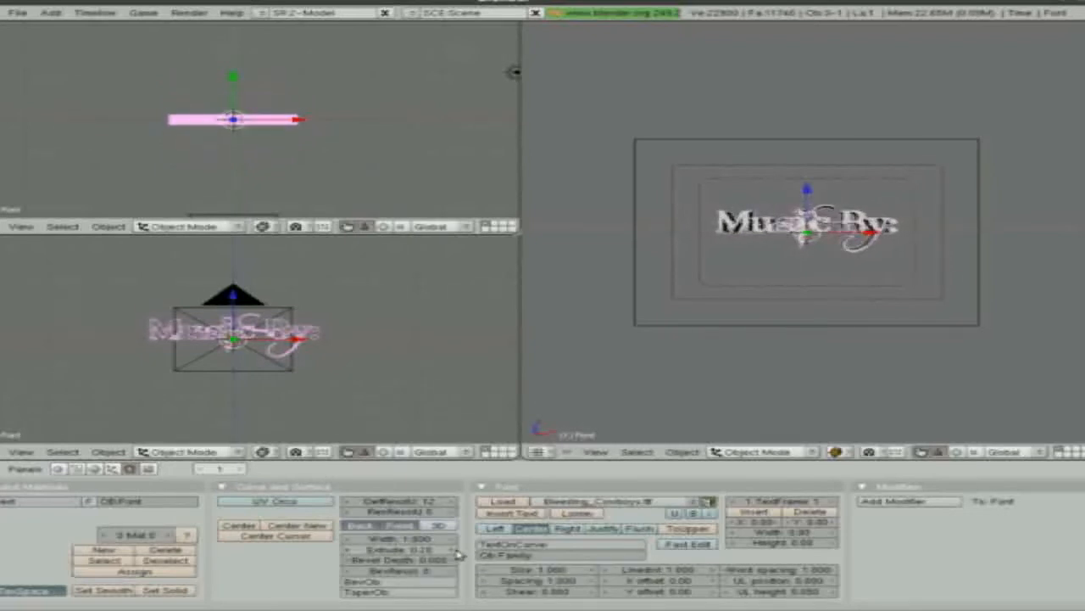
click(457, 551)
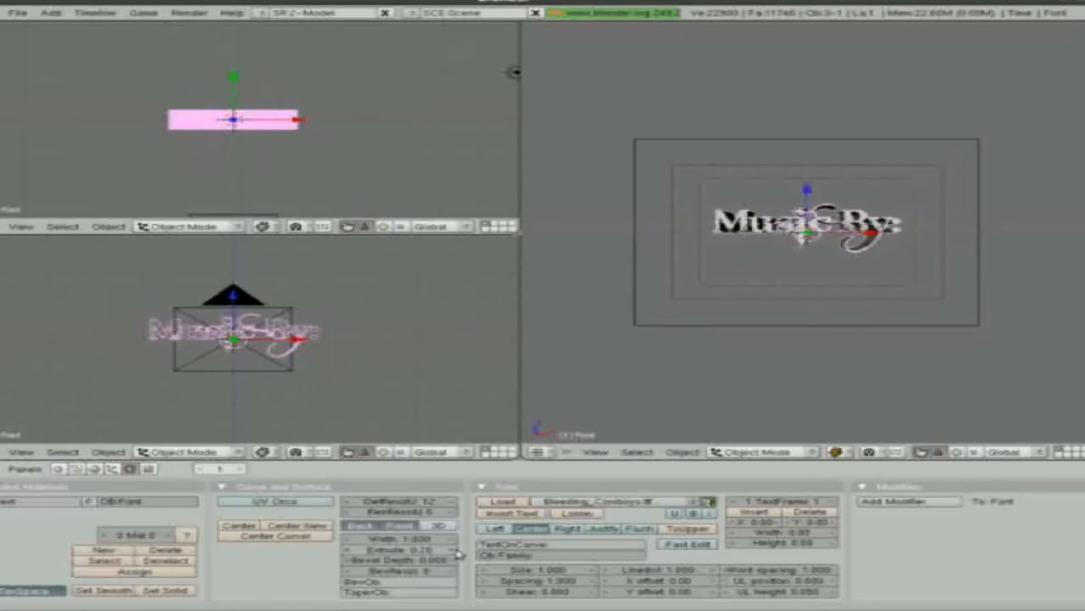
- Move the lamp in the top view to the camera side of the text, off to its right
right_click(515, 75)
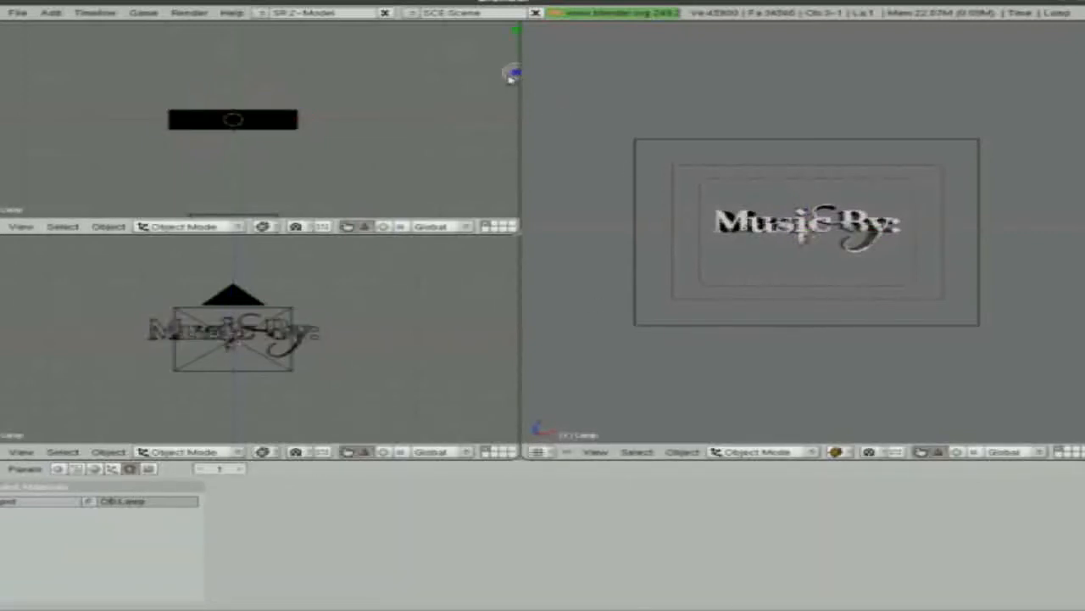
key(g)
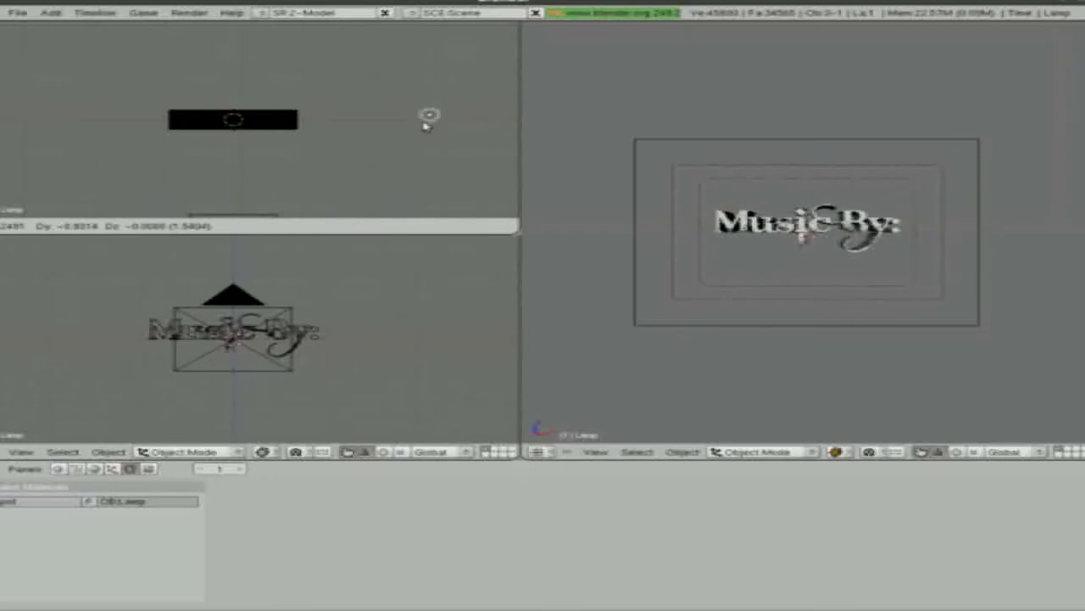
click(357, 217)
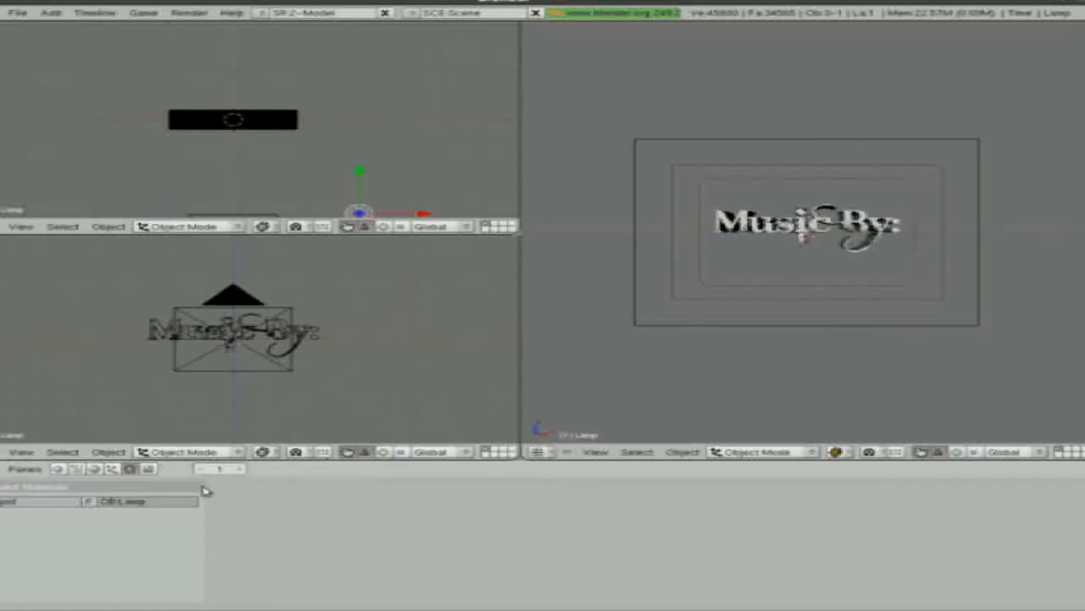
- Set the world's horizon colour to black
click(96, 472)
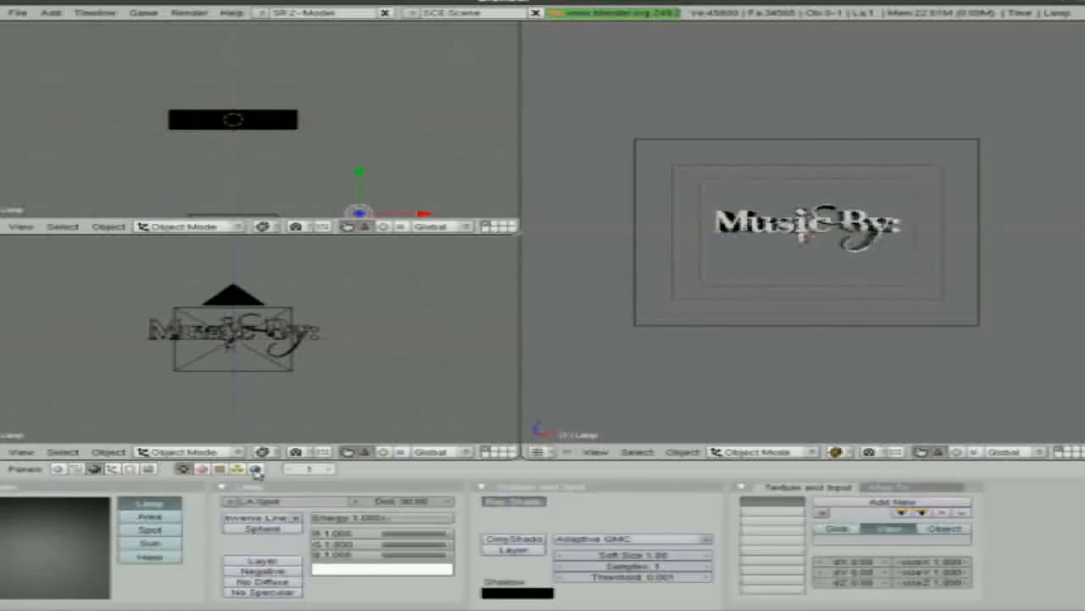
click(256, 470)
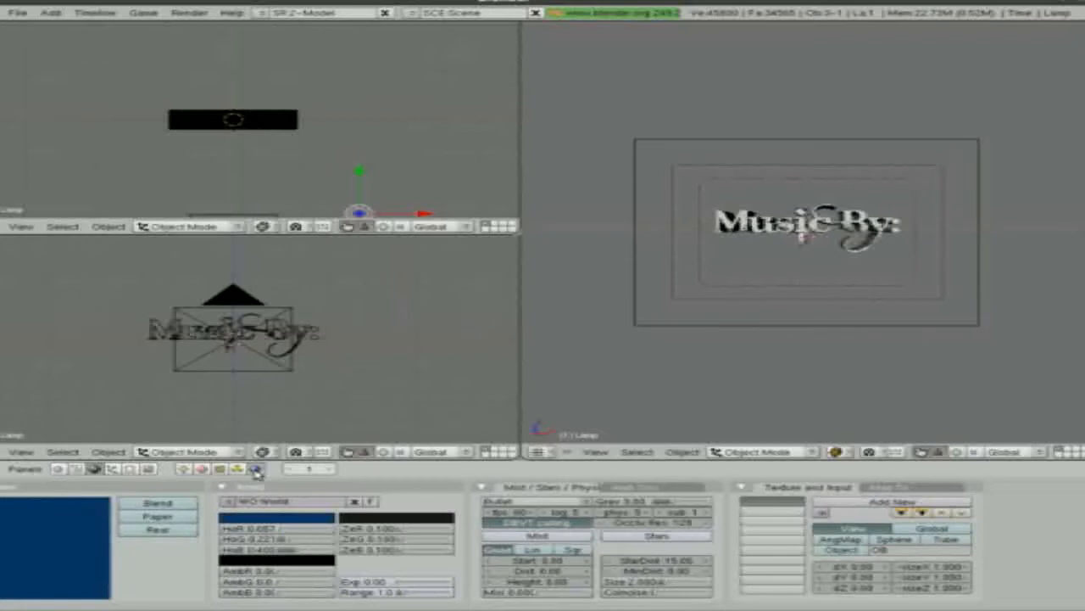
click(276, 519)
drag(294, 470, 189, 372)
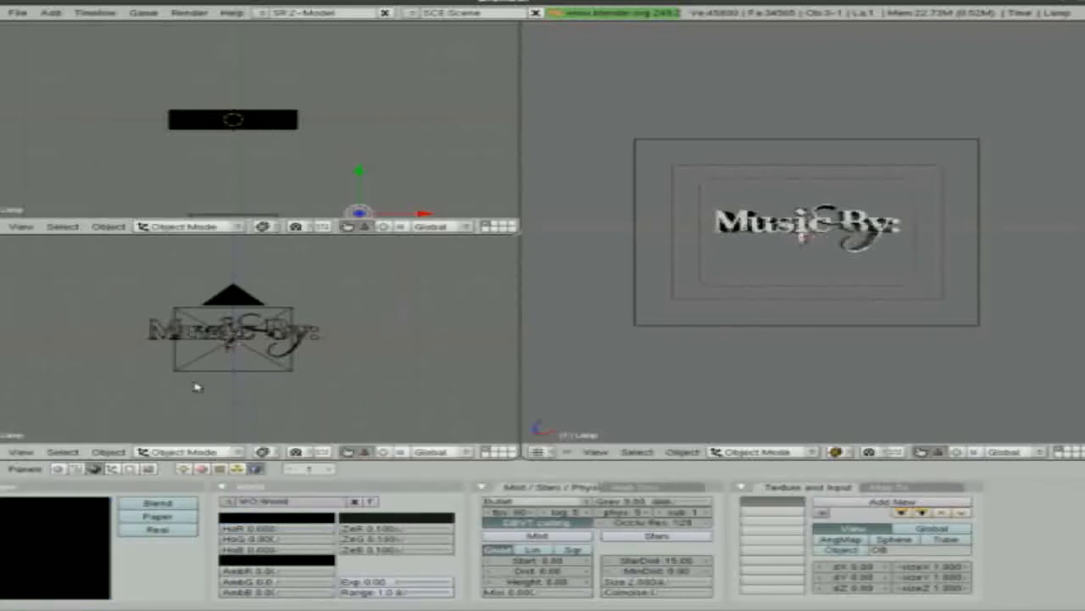
- Render a test image of the lit text against the black background, and close the render
key(F12)
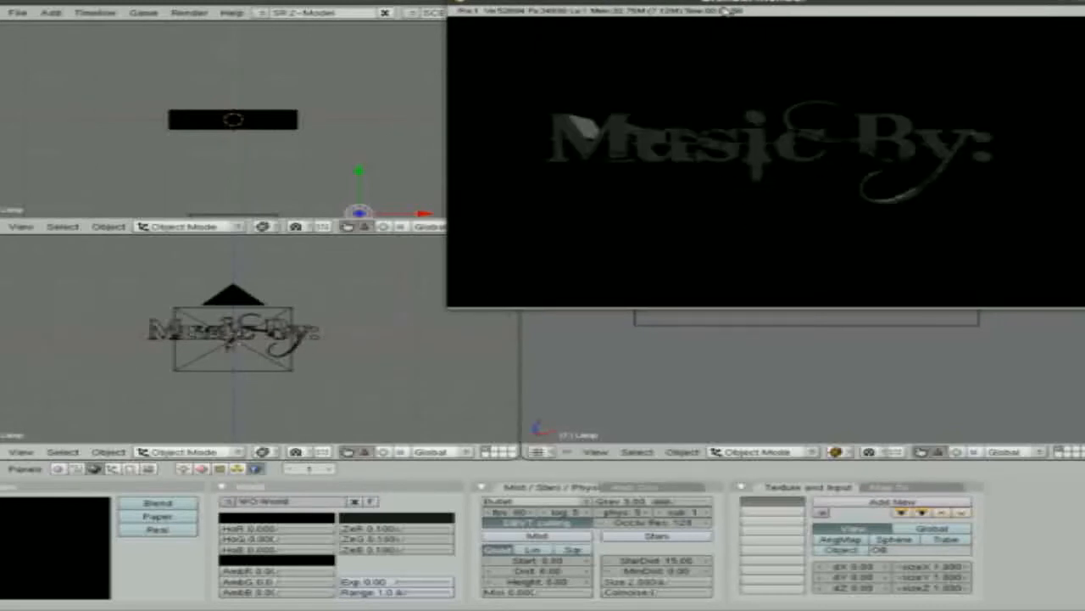
drag(926, 2, 748, 57)
click(906, 54)
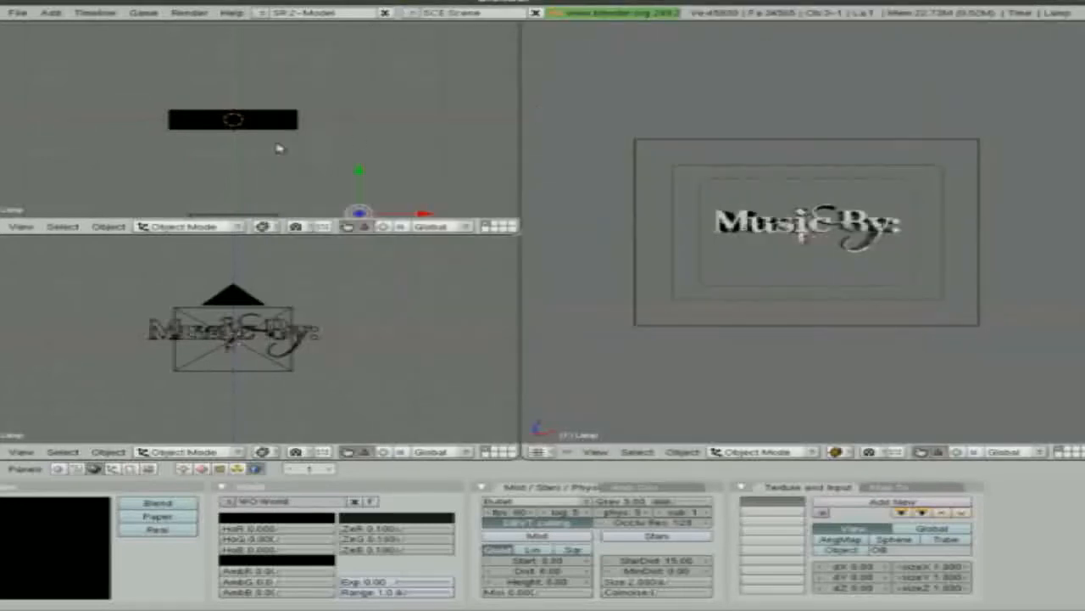
- Scale the "Music By:" text down uniformly to about half its size
scroll(262, 124, down, 5)
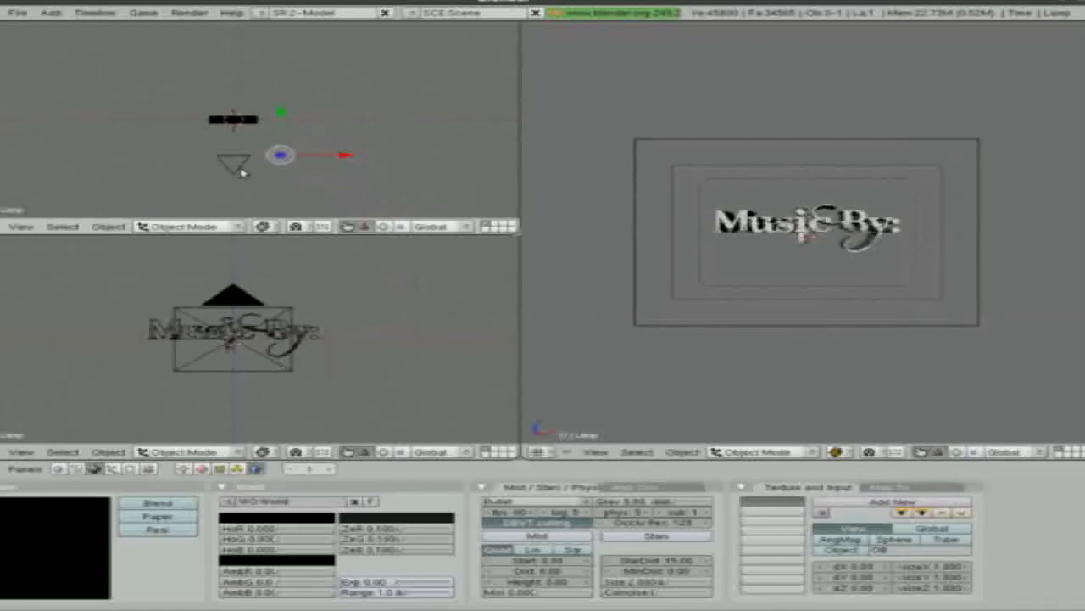
right_click(252, 124)
key(s)
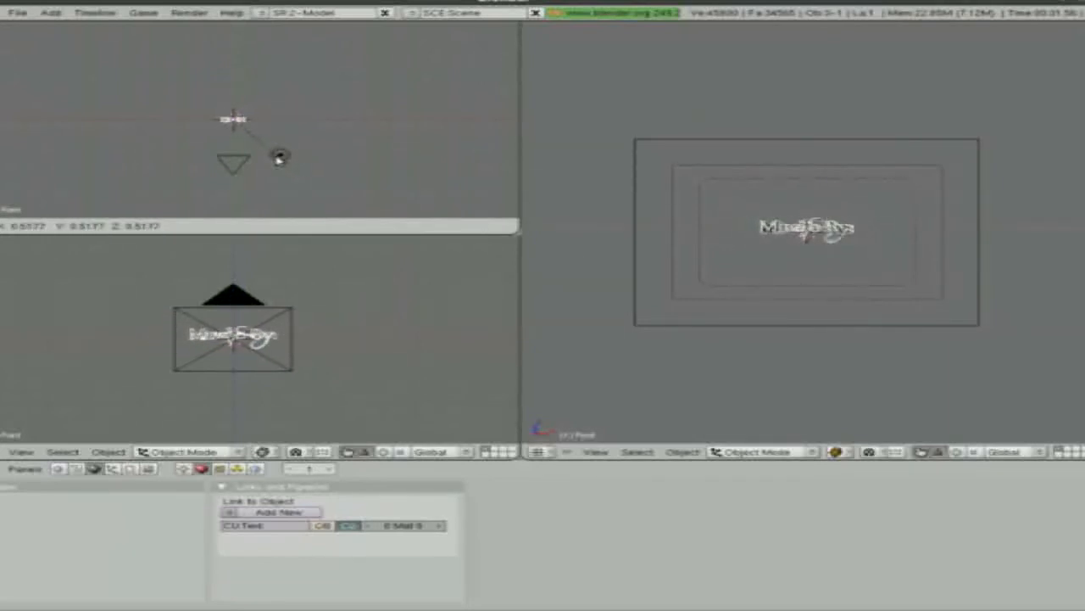
click(280, 159)
- Move the "Music By:" text in the front view into the upper-left area of the camera frame
key(g)
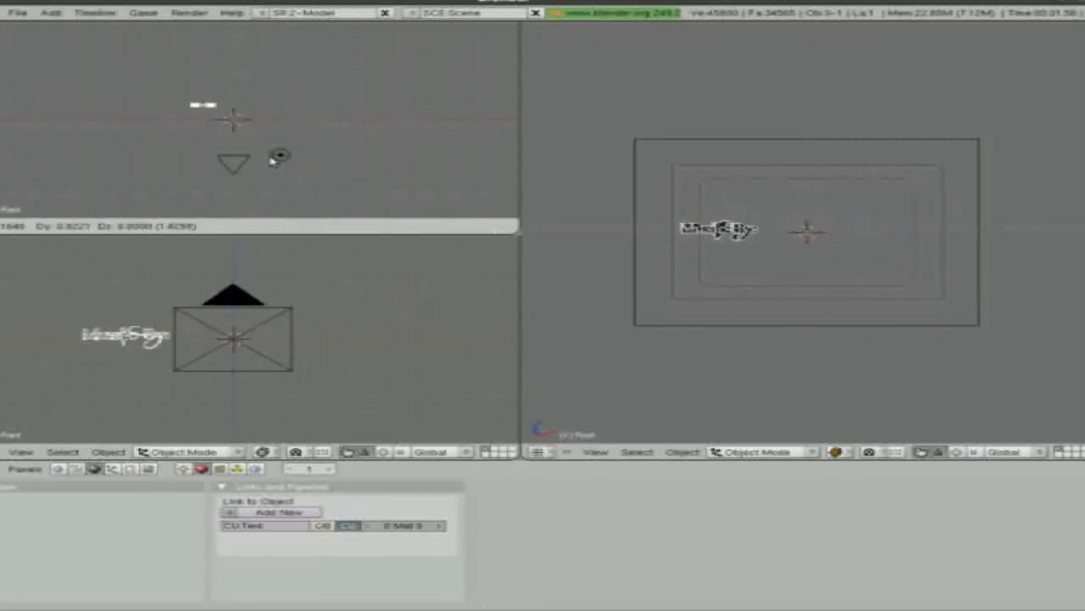
key(Escape)
key(g)
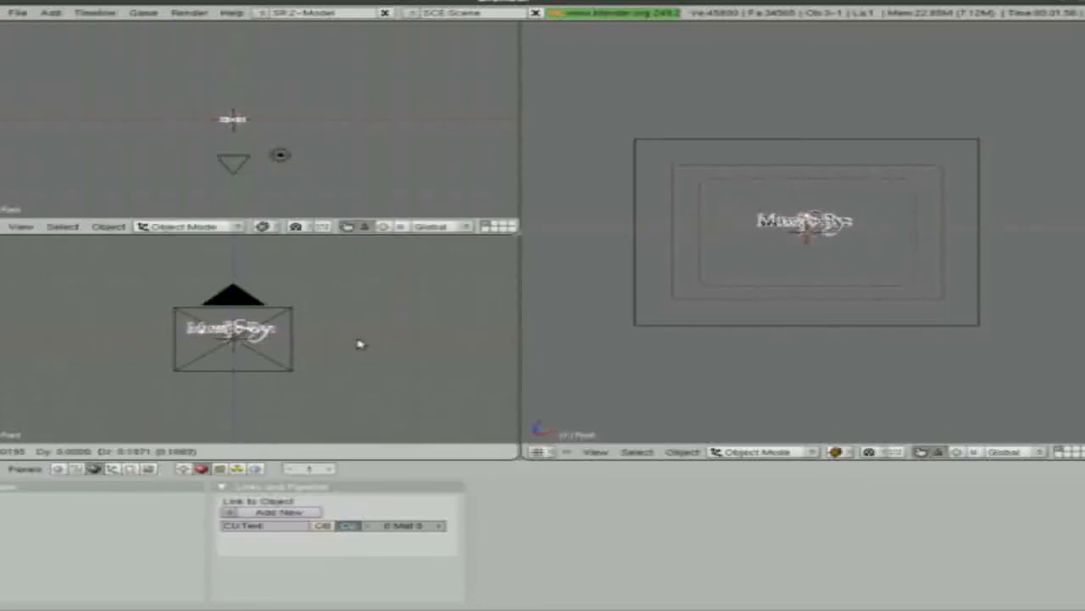
click(313, 324)
- Add a second, centre-aligned text object using the Bleeding_Cowboys.ttf font, with an Extrude value of 0.50
key(space)
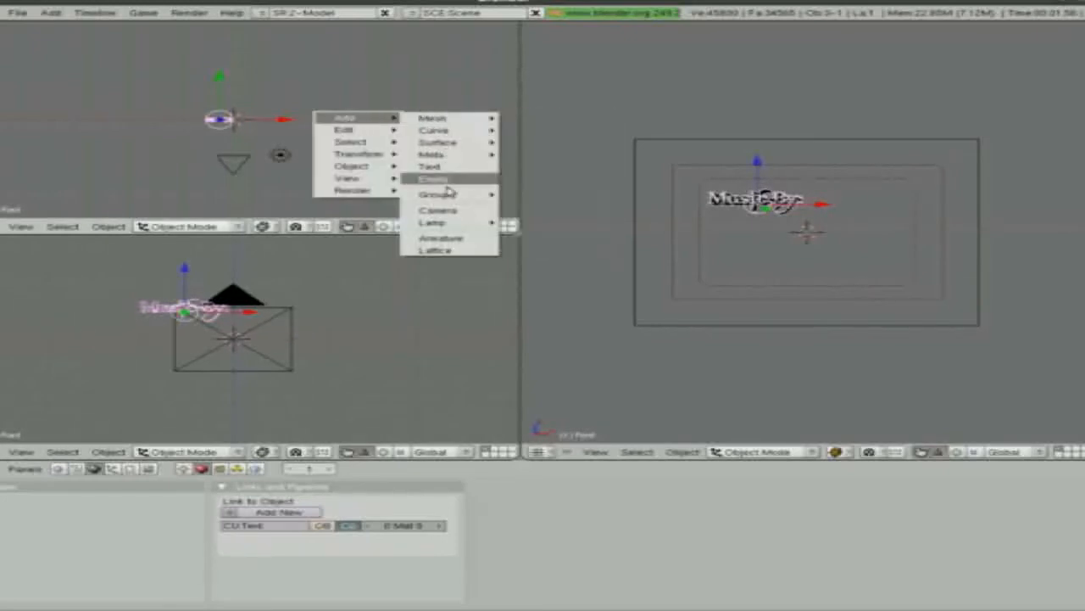
click(446, 169)
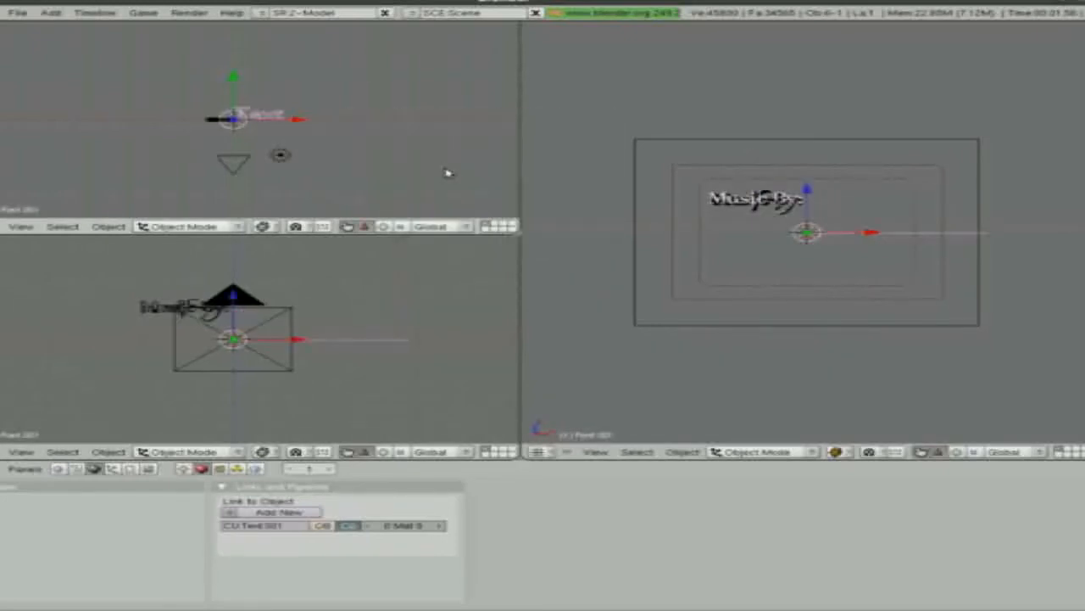
click(130, 469)
click(534, 528)
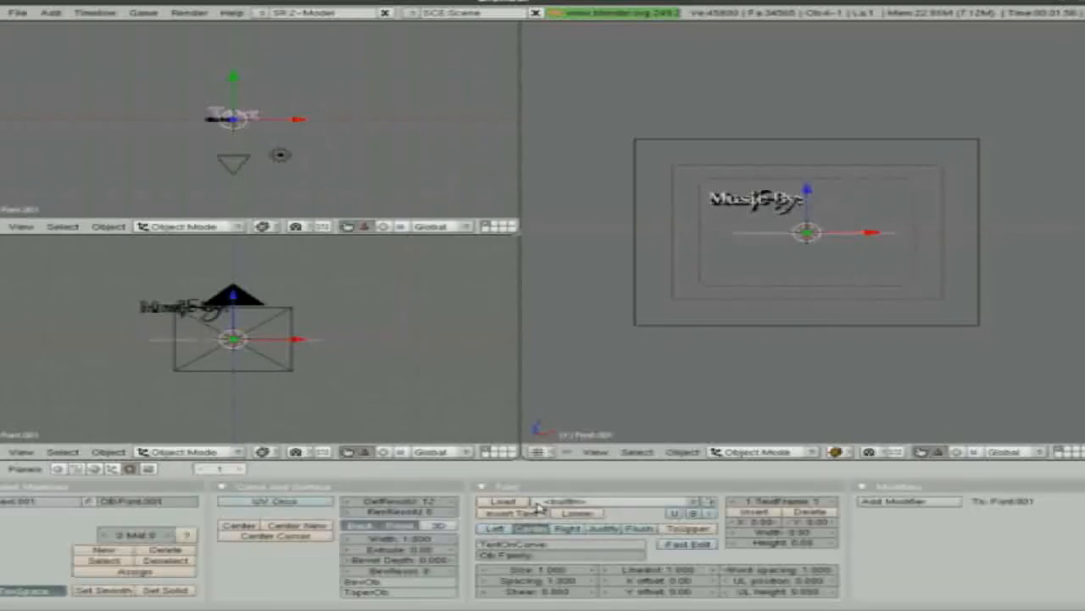
click(560, 502)
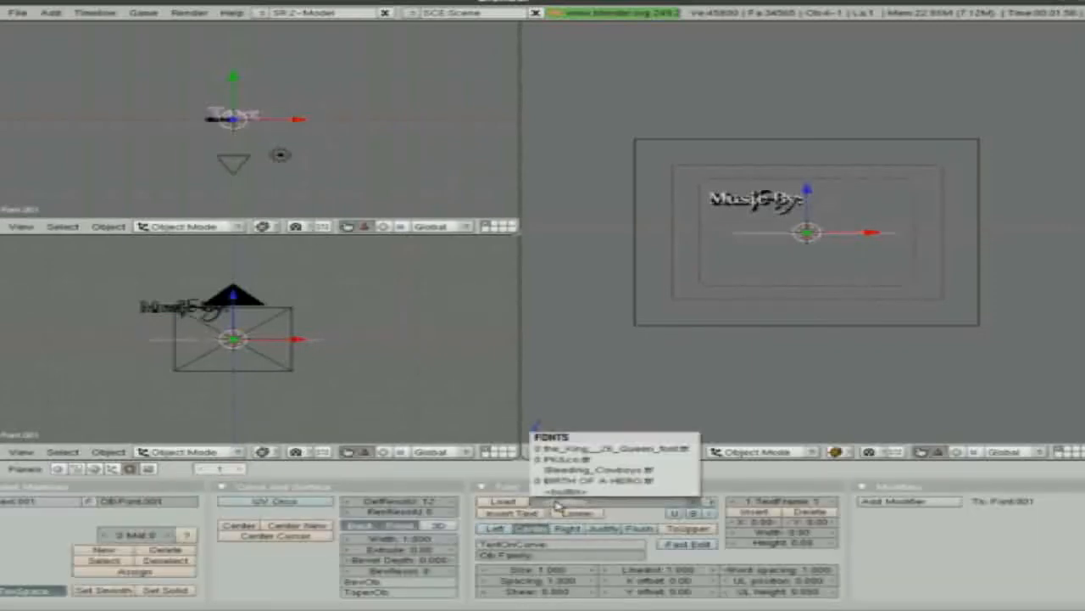
click(586, 469)
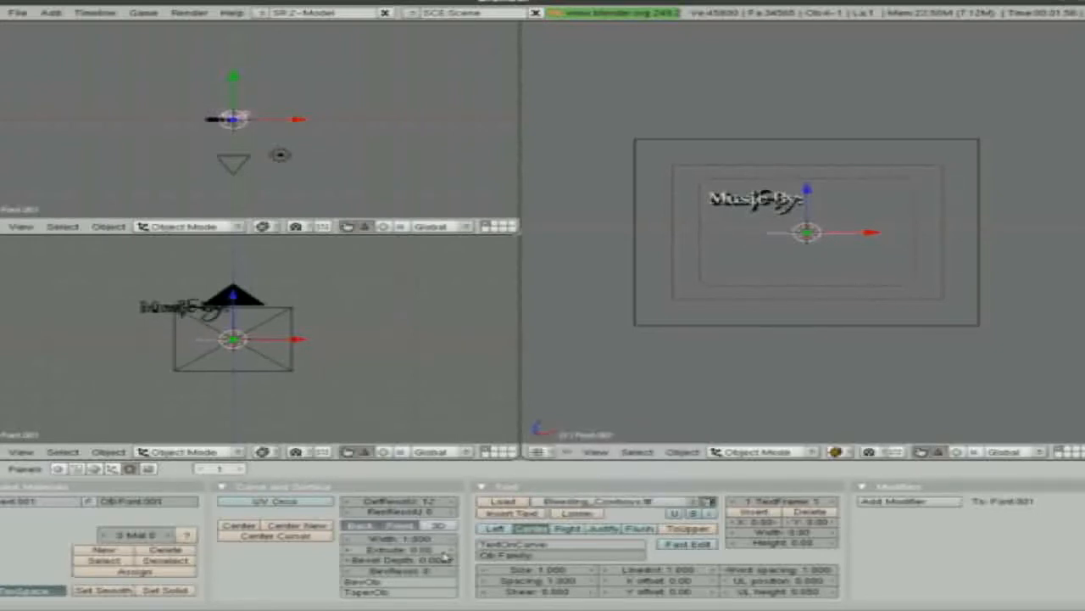
drag(447, 552, 453, 553)
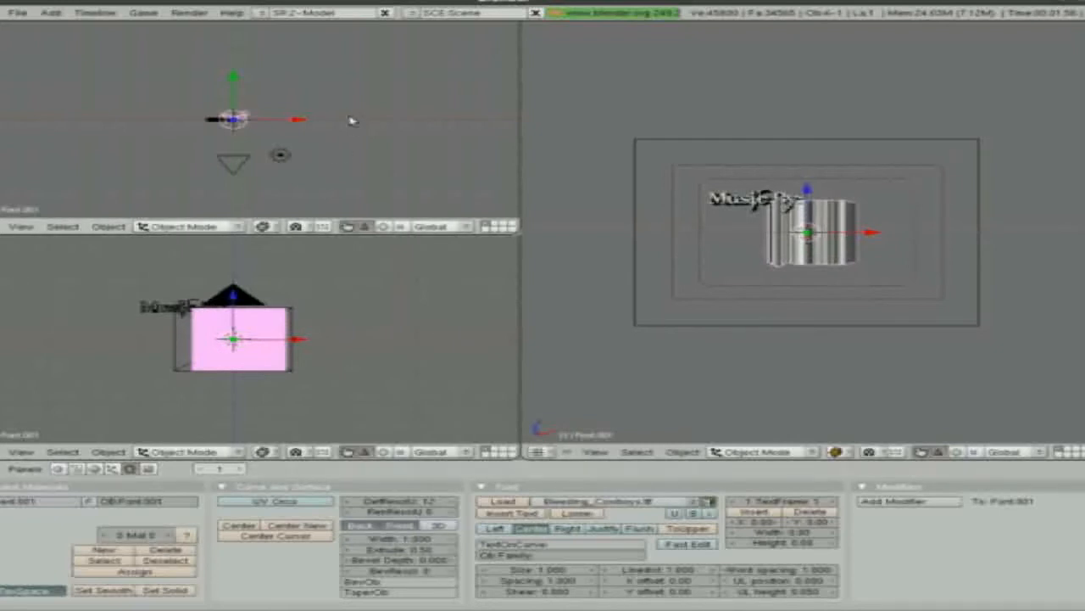
key(Tab)
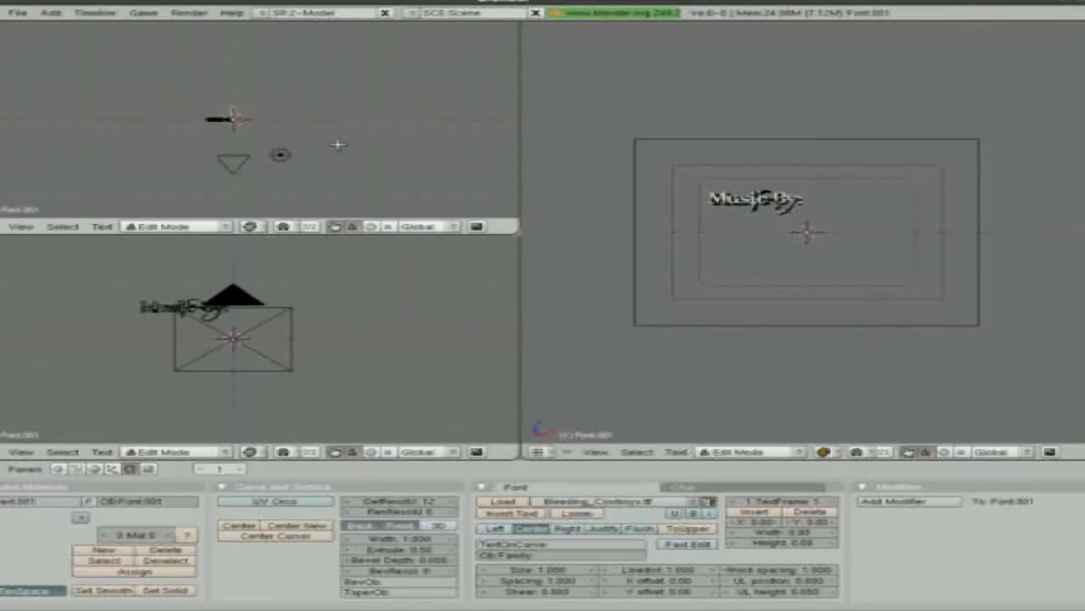
scroll(280, 143, up, 4)
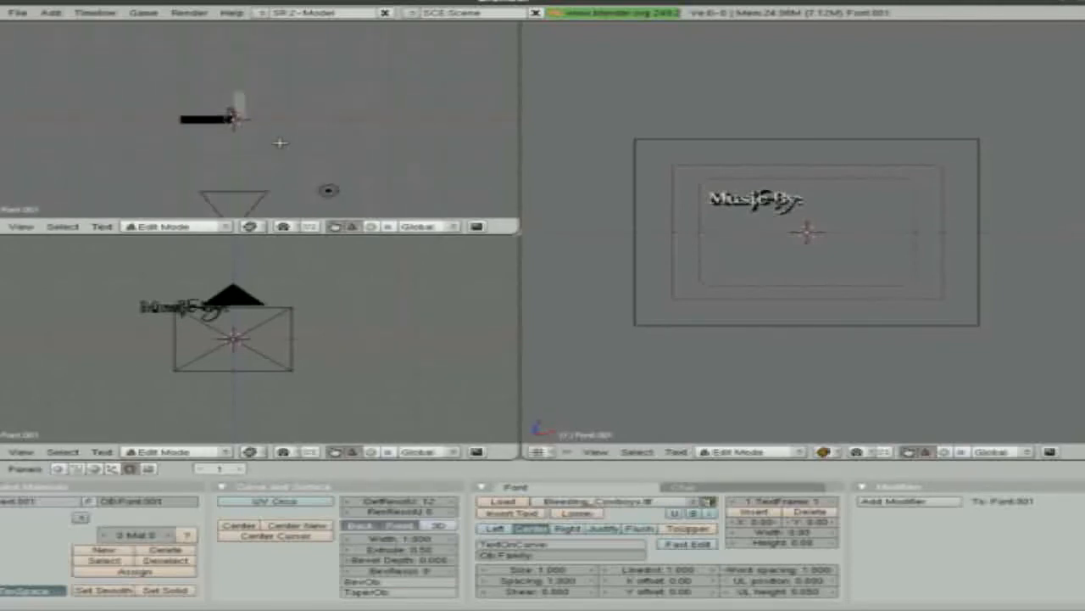
text(evill Macleo)
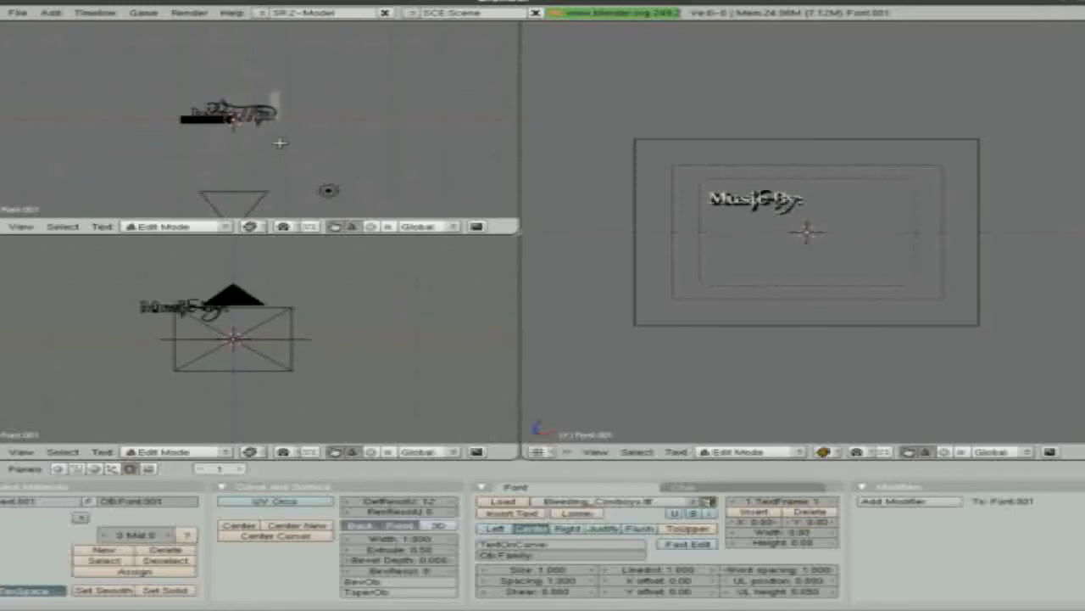
text(petech)
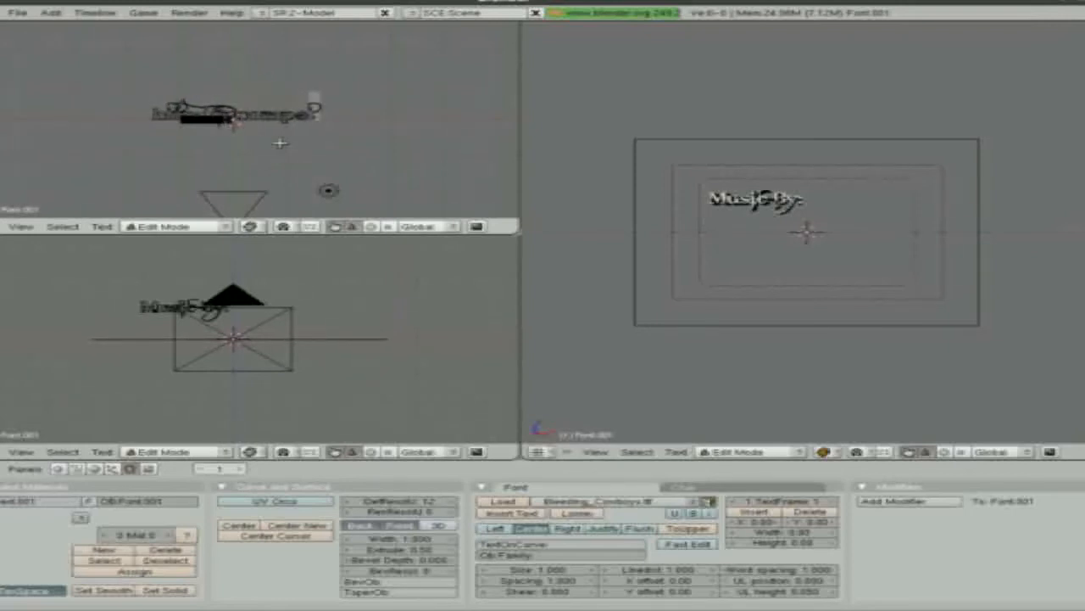
text(.)
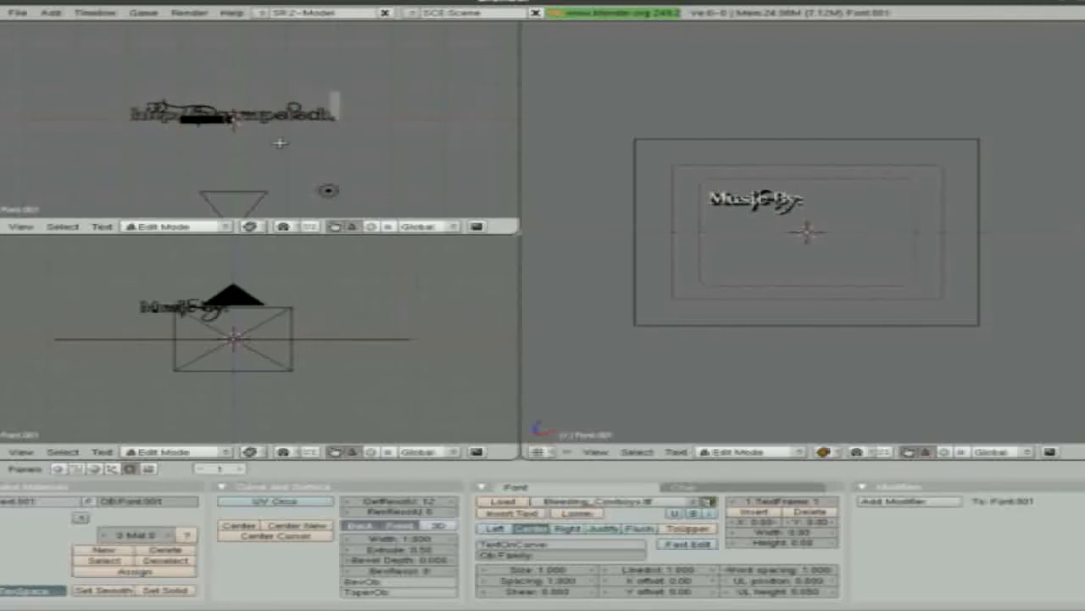
text(com)
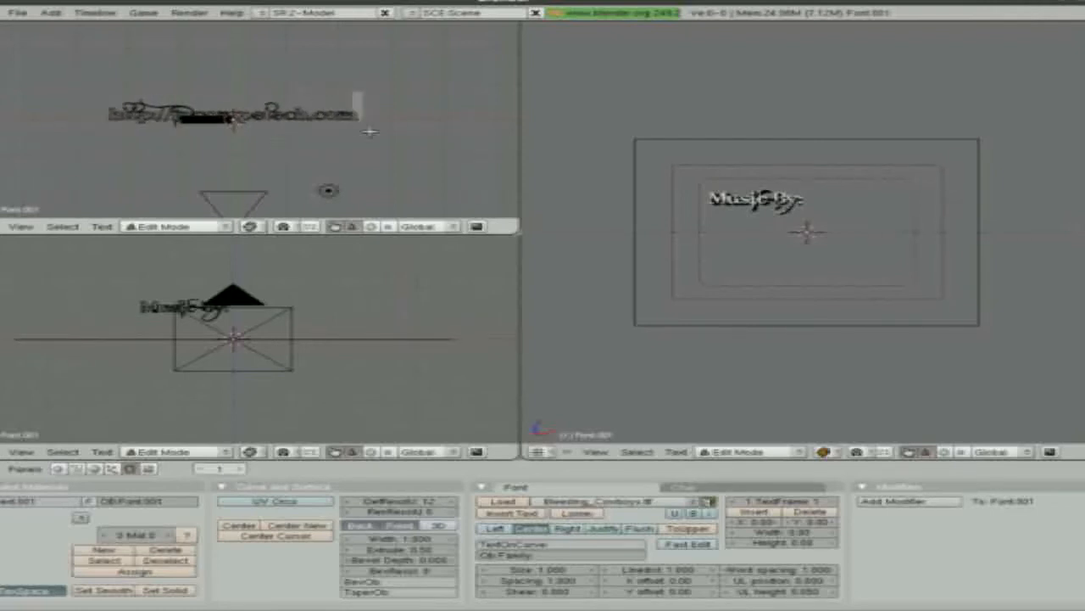
key(Tab)
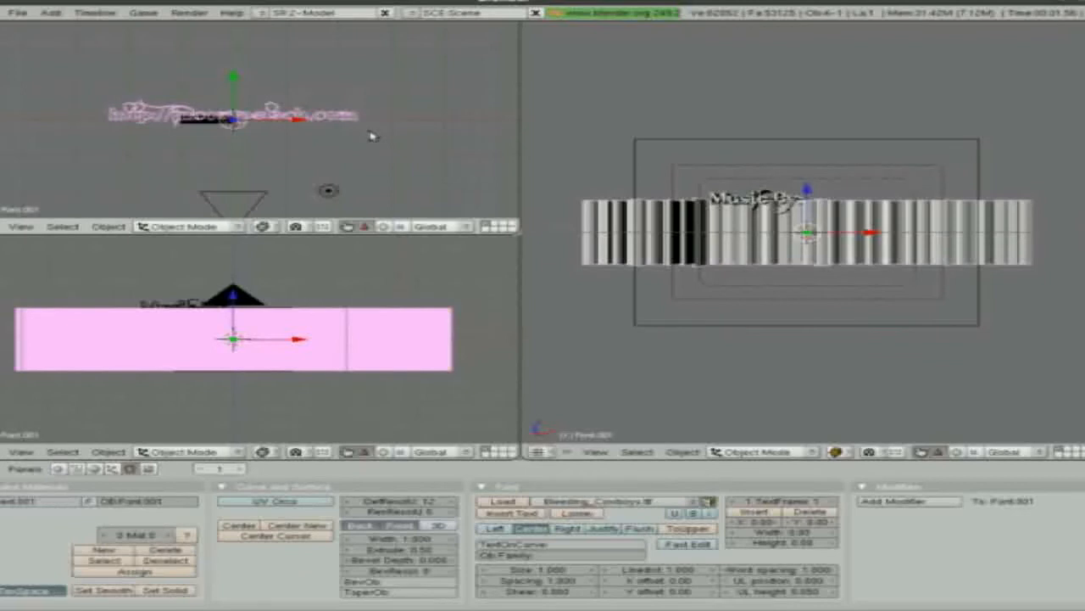
- Rotate the web address text 90 degrees about the global X axis so it faces the camera
key(a)
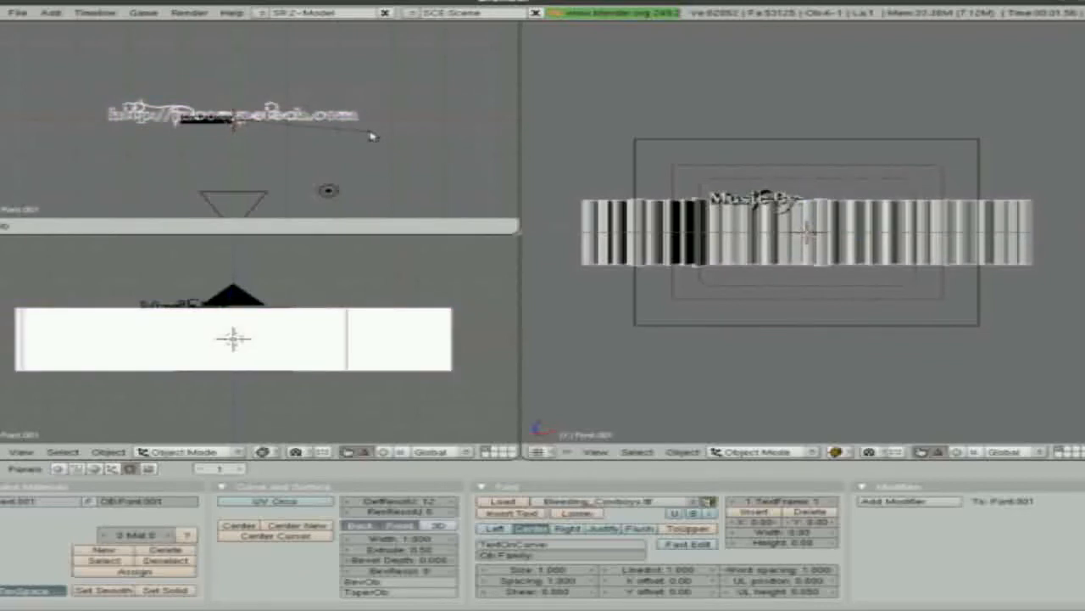
key(x)
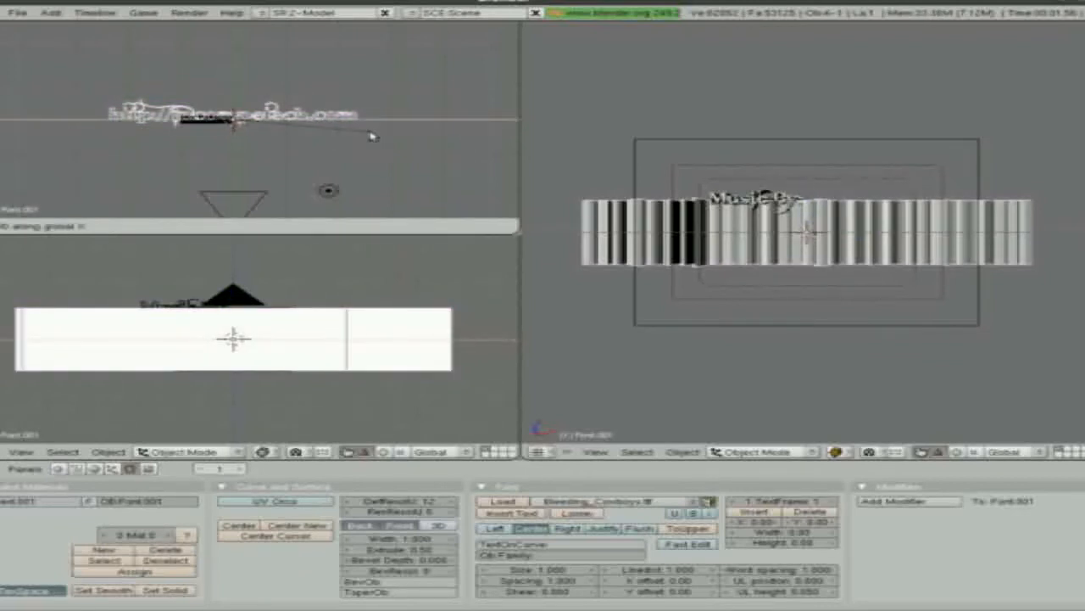
text(90)
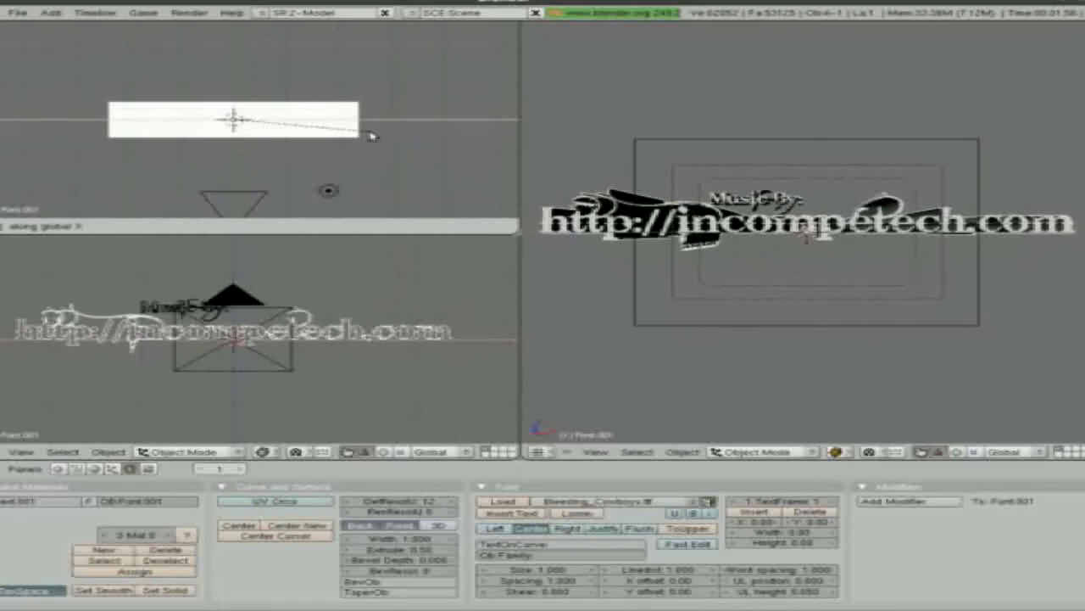
key(Return)
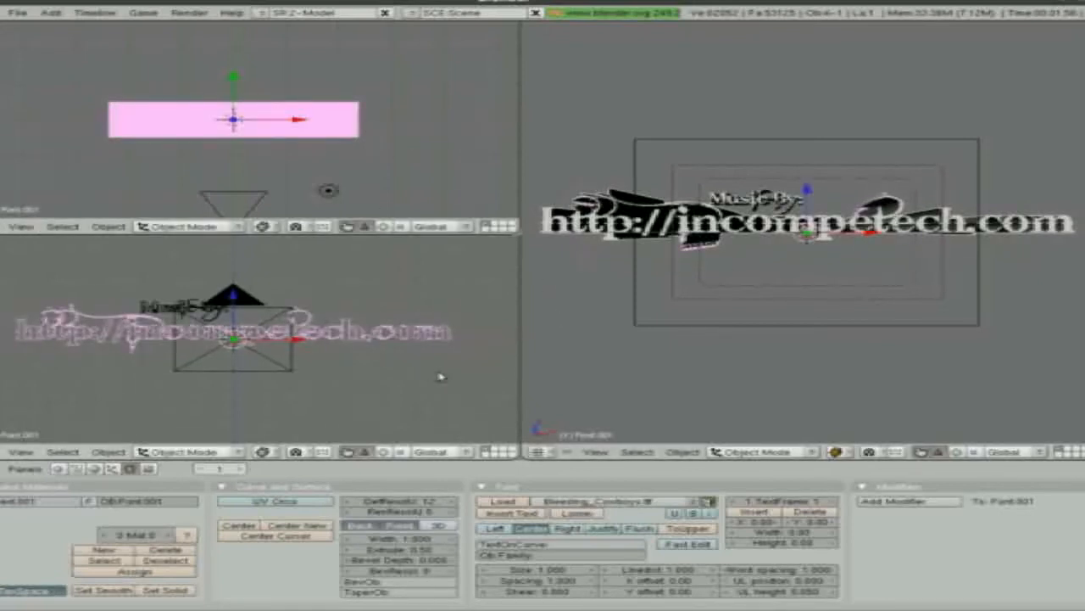
- Scale the web address text down uniformly to about 0.40 and move it into the lower part of the camera frame, below "Music By:"
key(s)
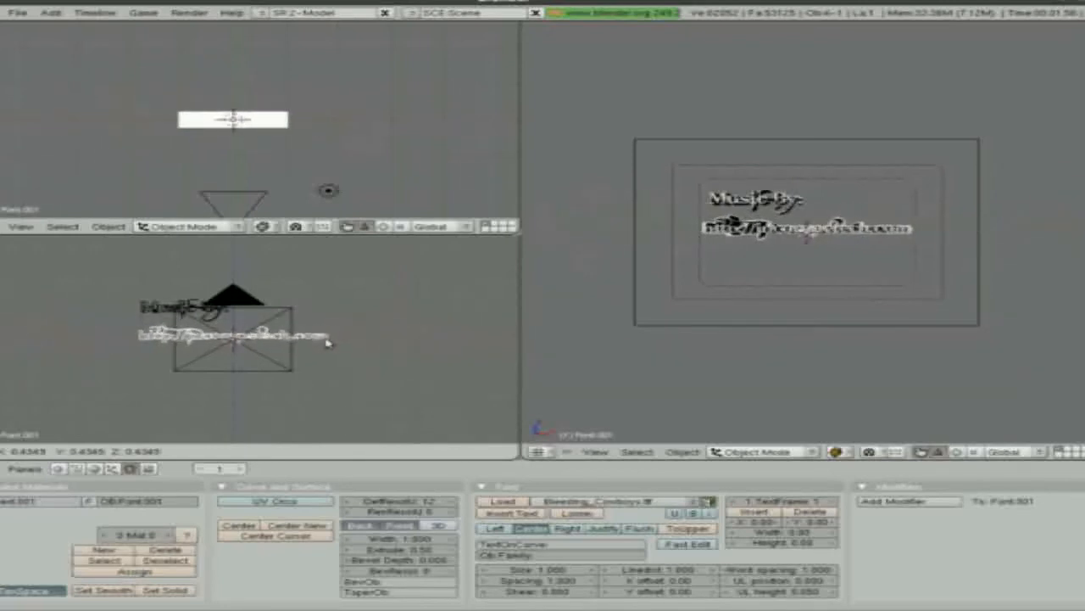
click(328, 342)
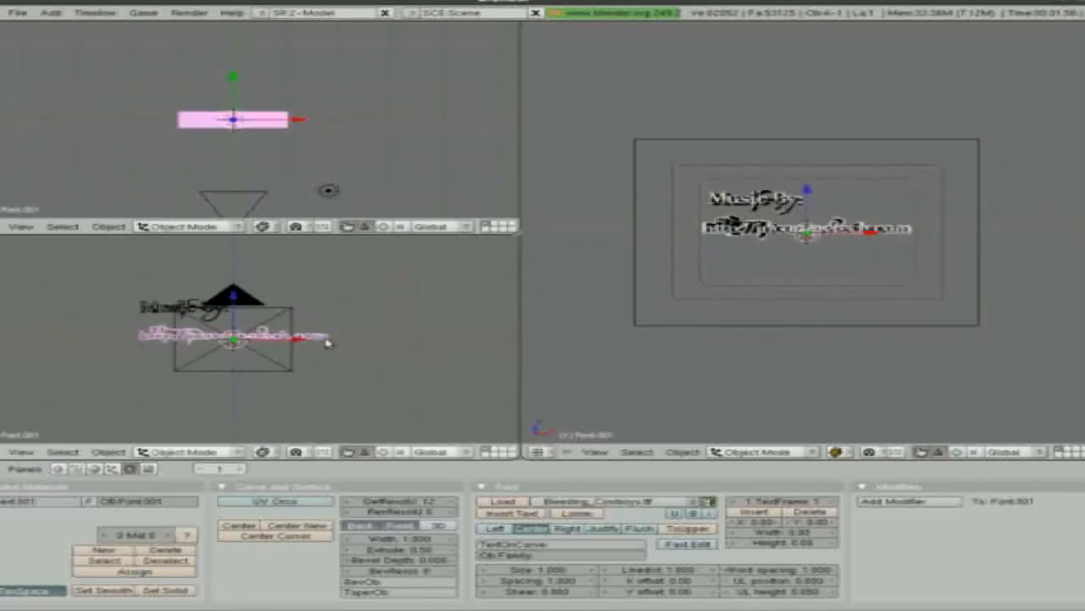
key(s)
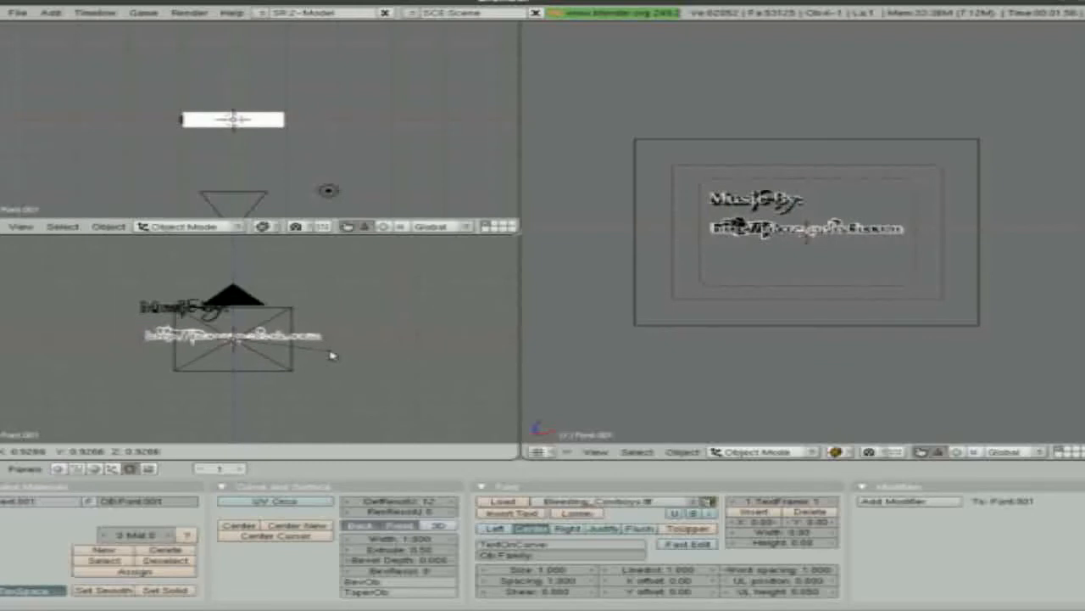
click(331, 356)
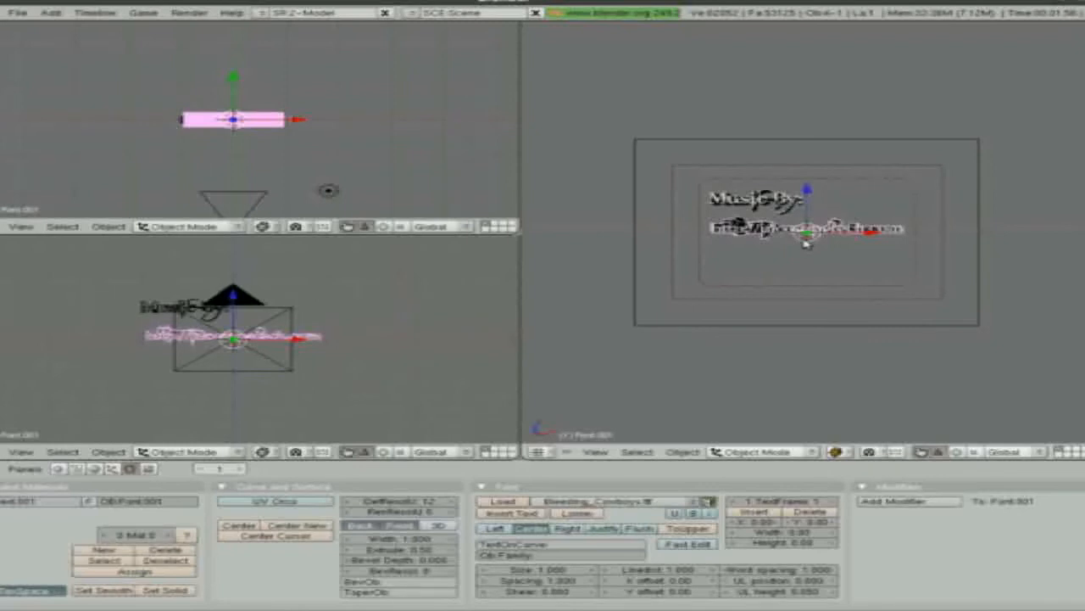
key(g)
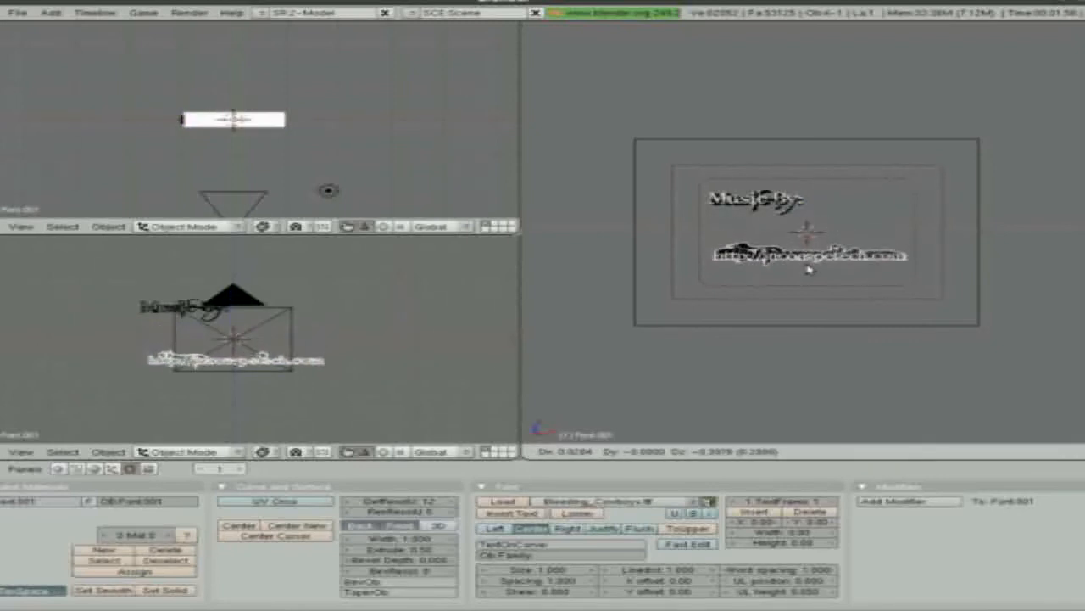
click(808, 268)
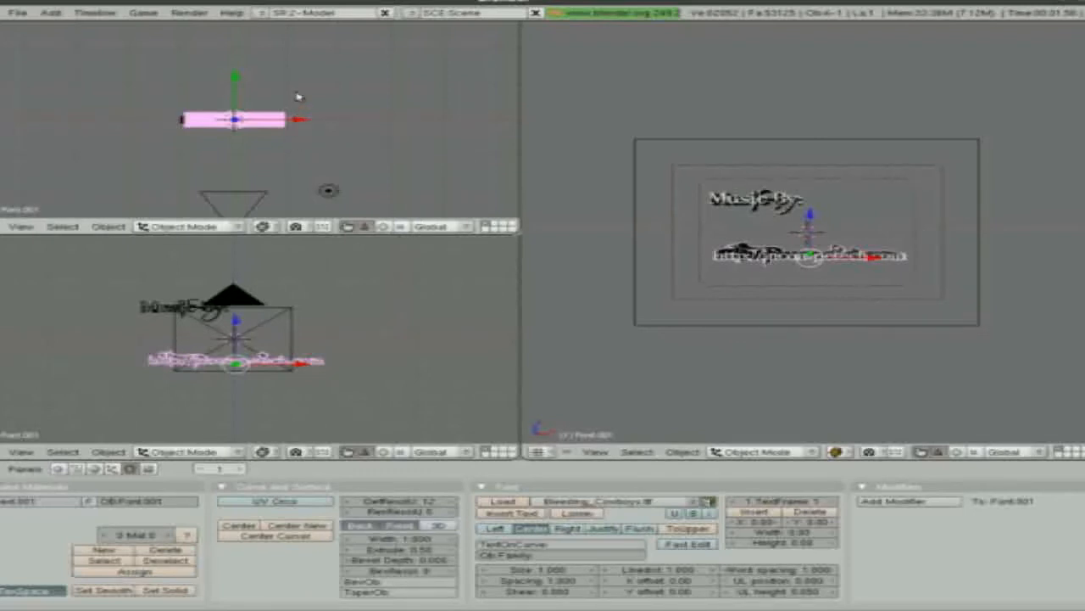
- Add a third, centre-aligned text object using the Bleeding_Cowboys.ttf font, with an Extrude value of 0.30
key(space)
click(394, 146)
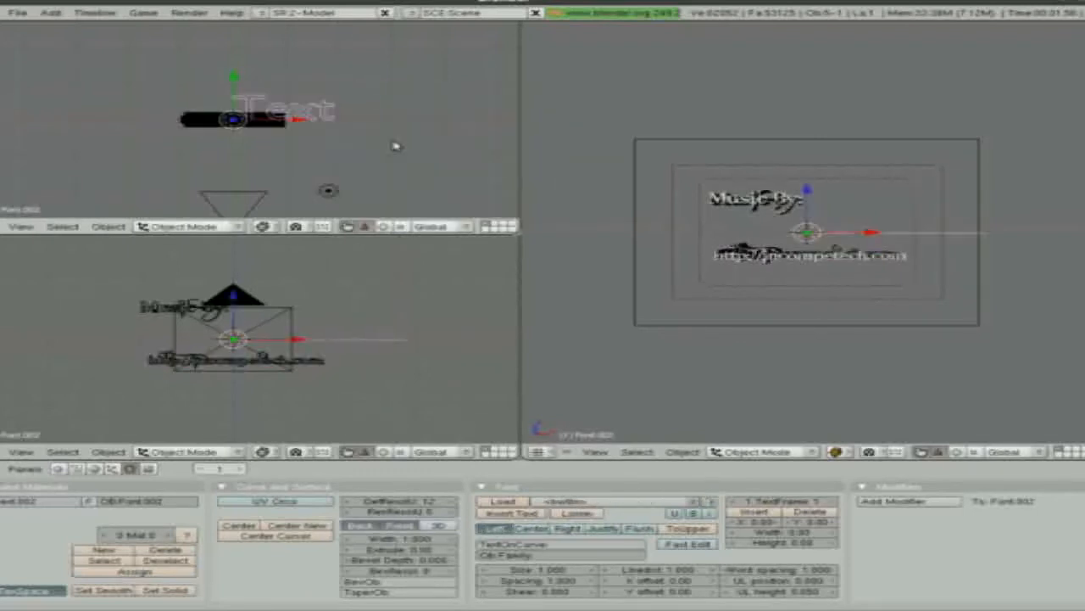
click(528, 529)
click(556, 502)
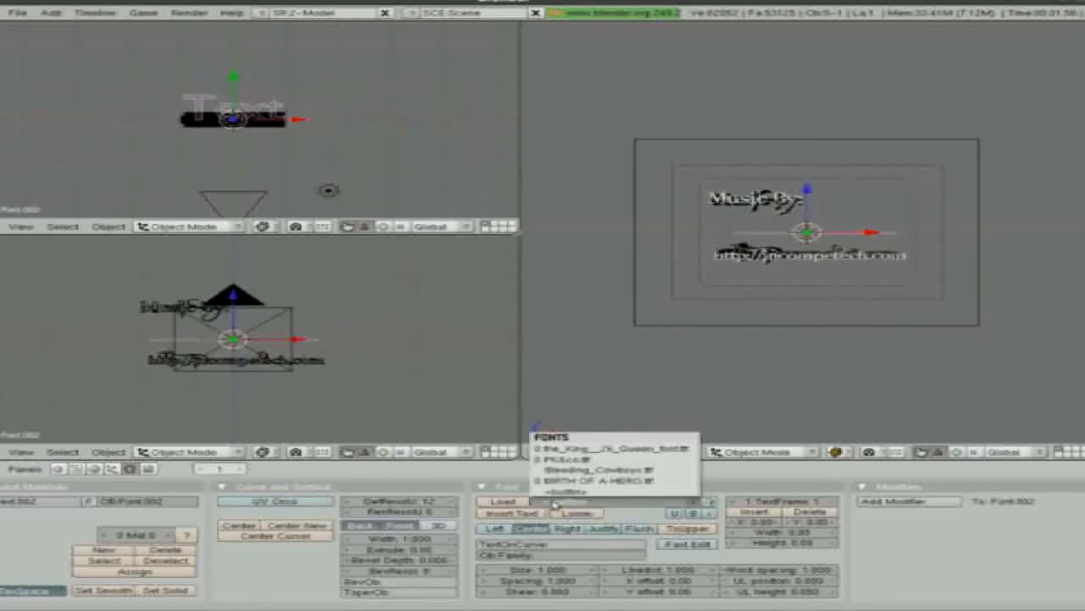
click(568, 471)
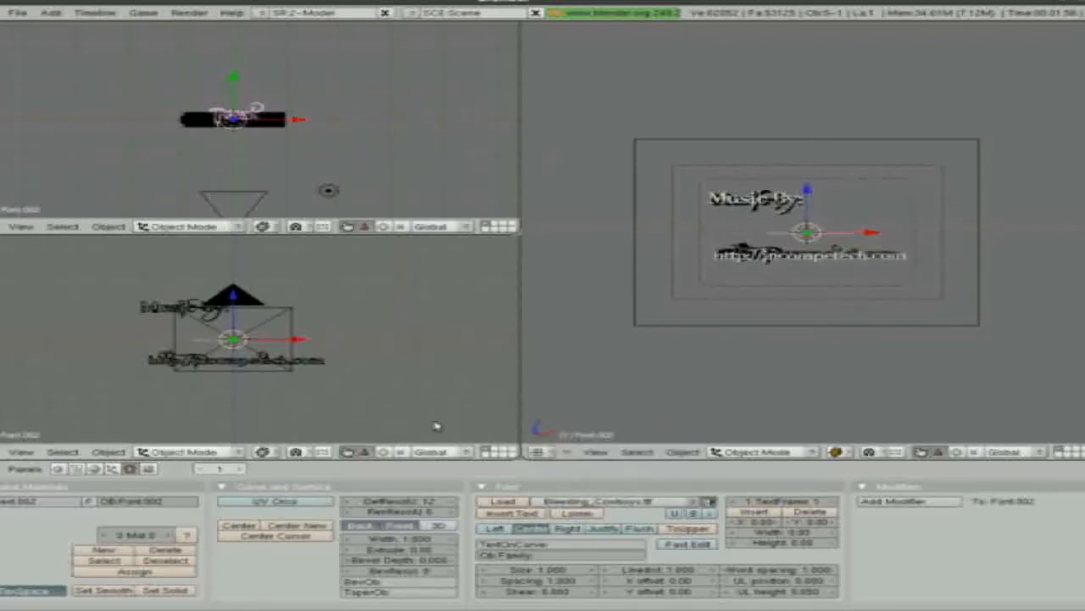
click(454, 550)
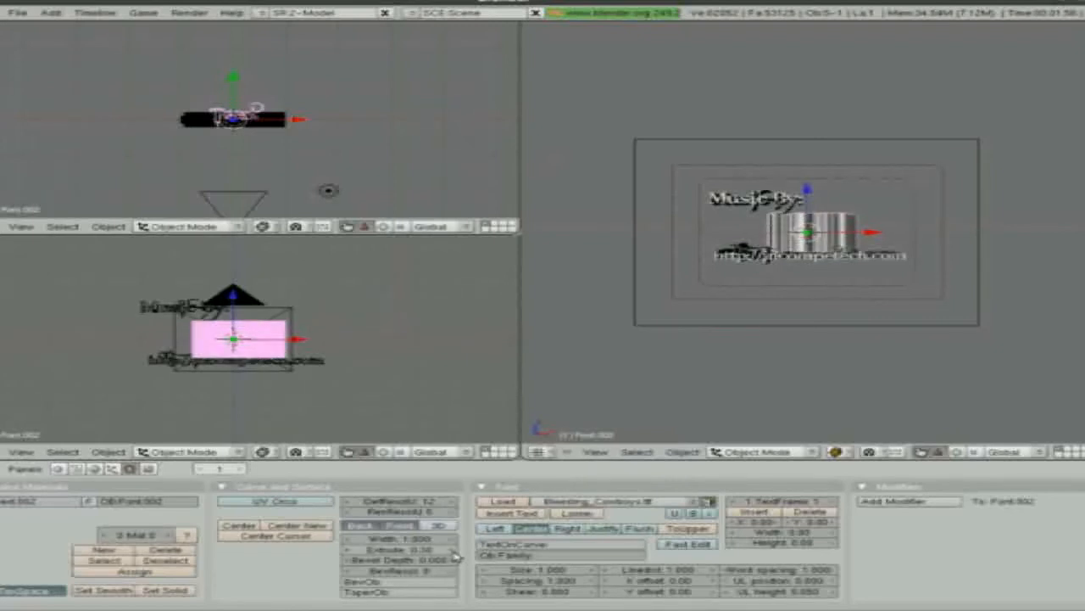
- Increase the extrusion of the "Music By:" text to match the depth of the web address text
right_click(736, 209)
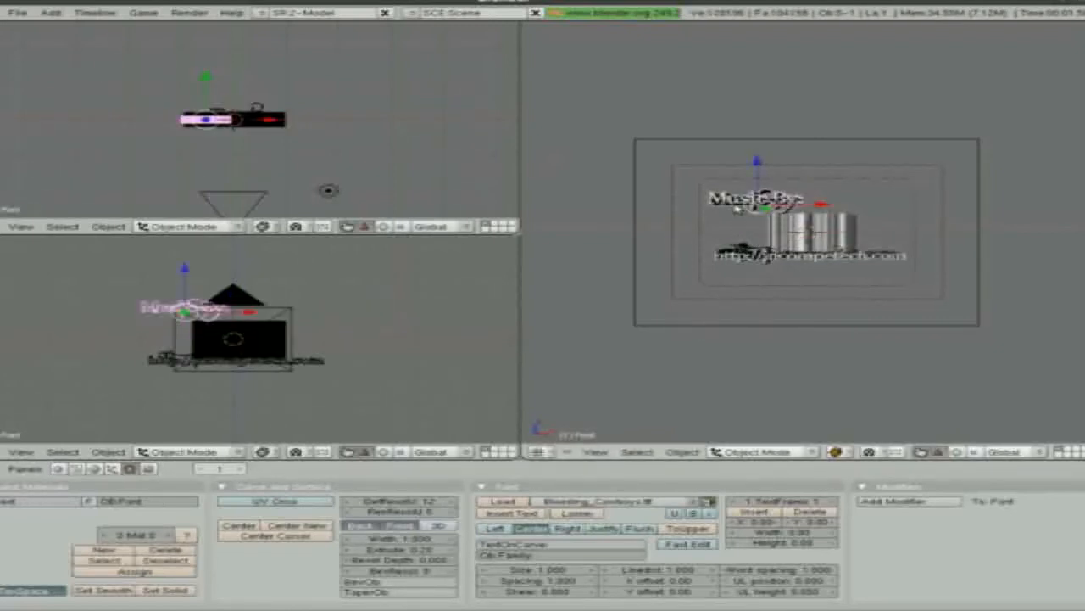
click(454, 552)
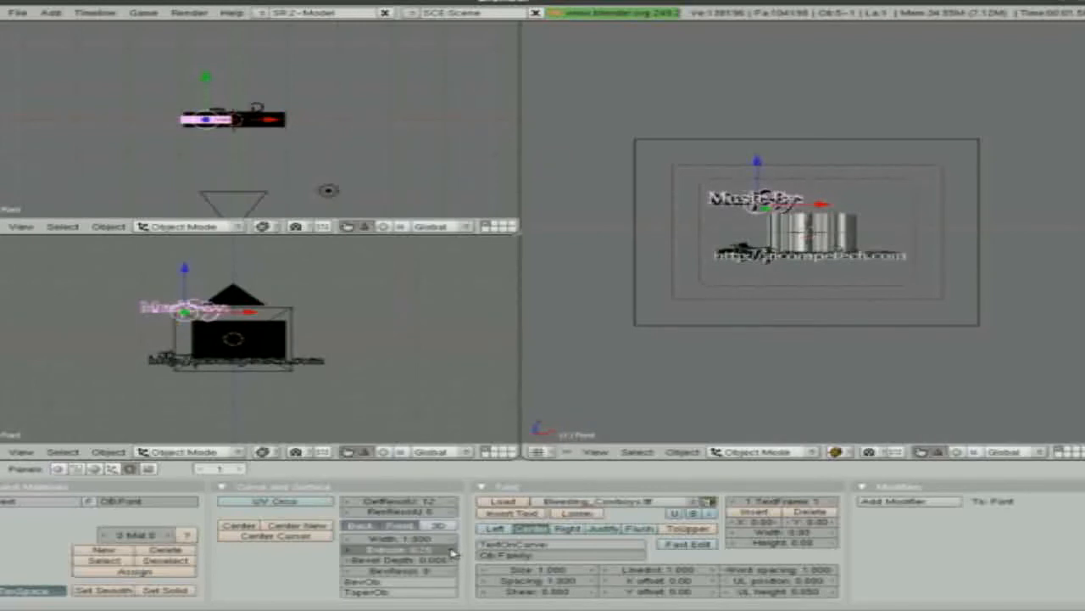
click(454, 552)
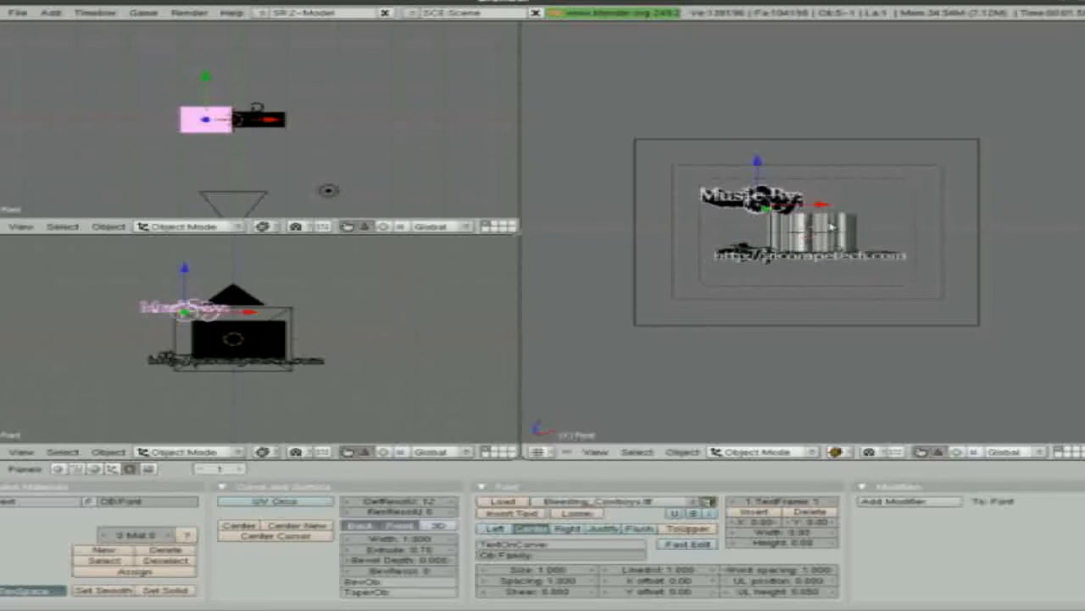
click(348, 551)
click(347, 552)
click(347, 552)
- Replace the placeholder text of the third text object with "Kevin"
right_click(848, 226)
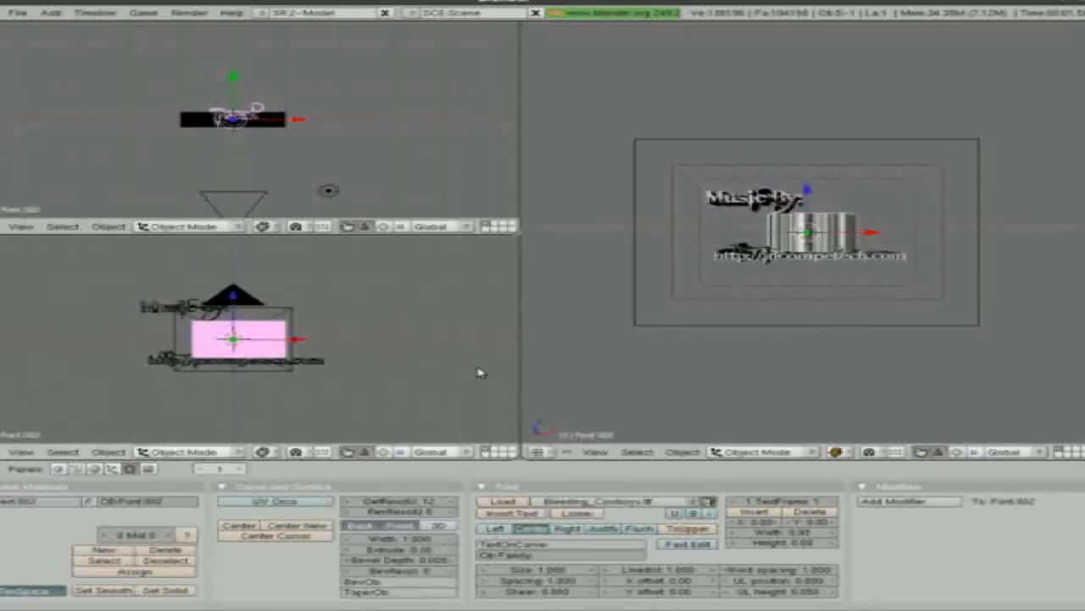
key(Tab)
key(BackSpace)
key(BackSpace)
key(BackSpace)
key(BackSpace)
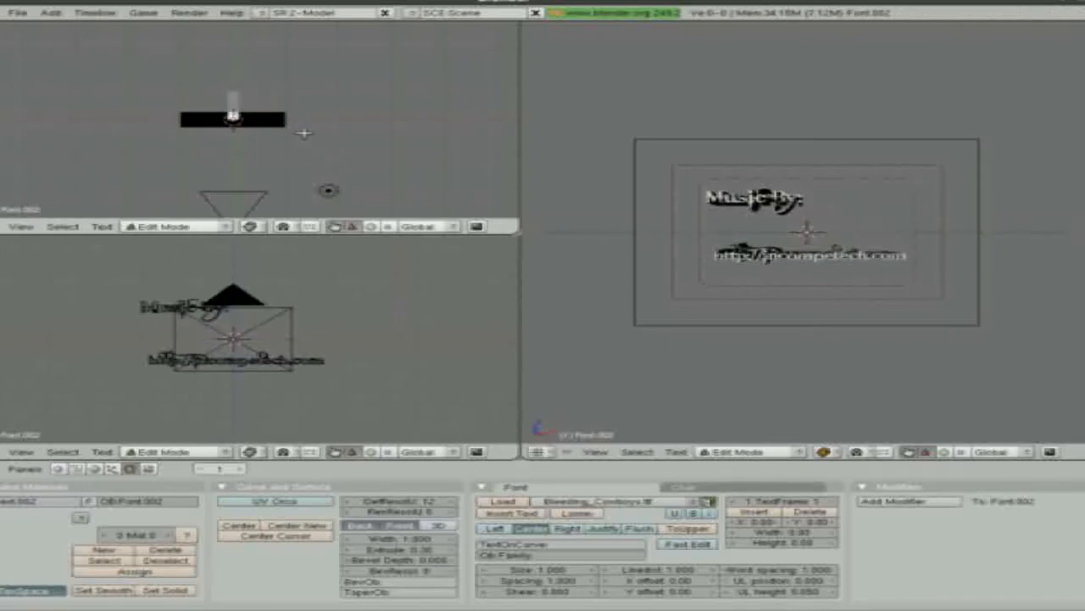
text(Kevin)
key(Tab)
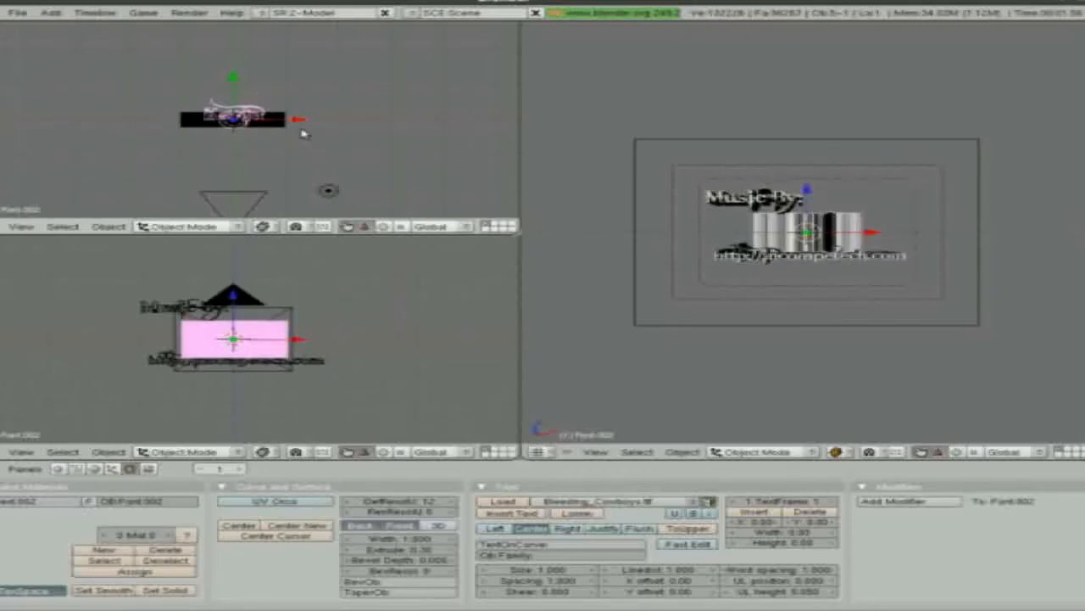
- Rotate the "Kevin" text upright about the global X axis so it faces the camera
key(g)
key(x)
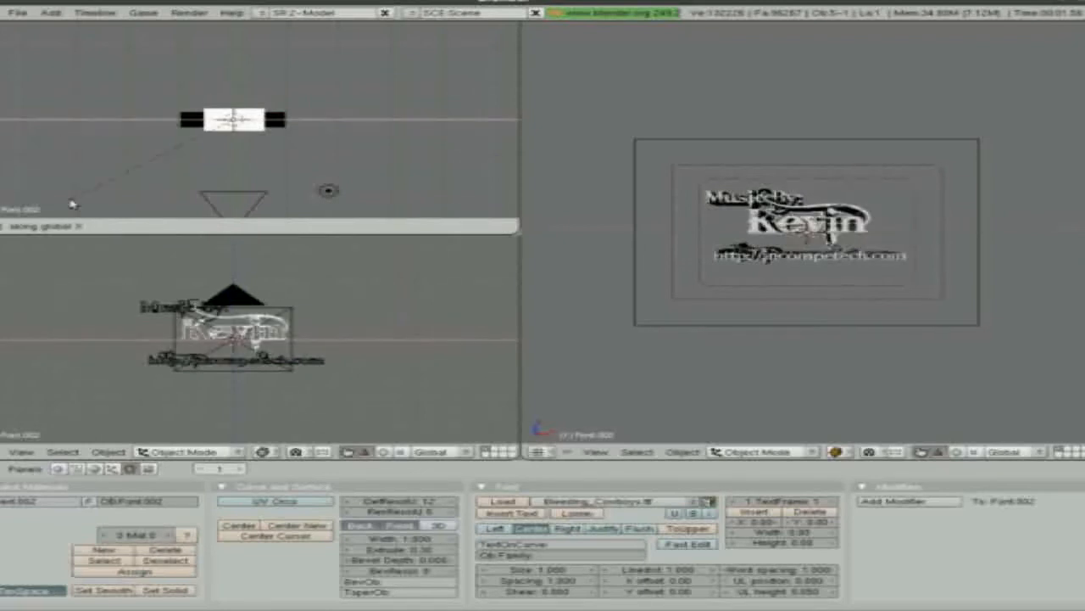
key(Escape)
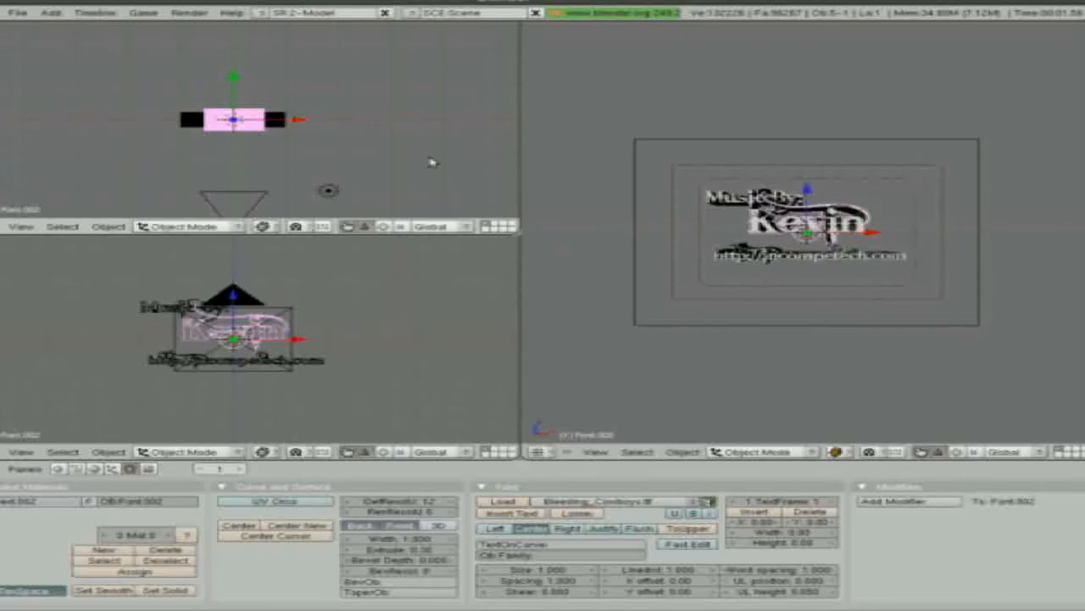
- Extend the "Kevin" text so that it reads "Kevin MacLeod"
right_click(261, 117)
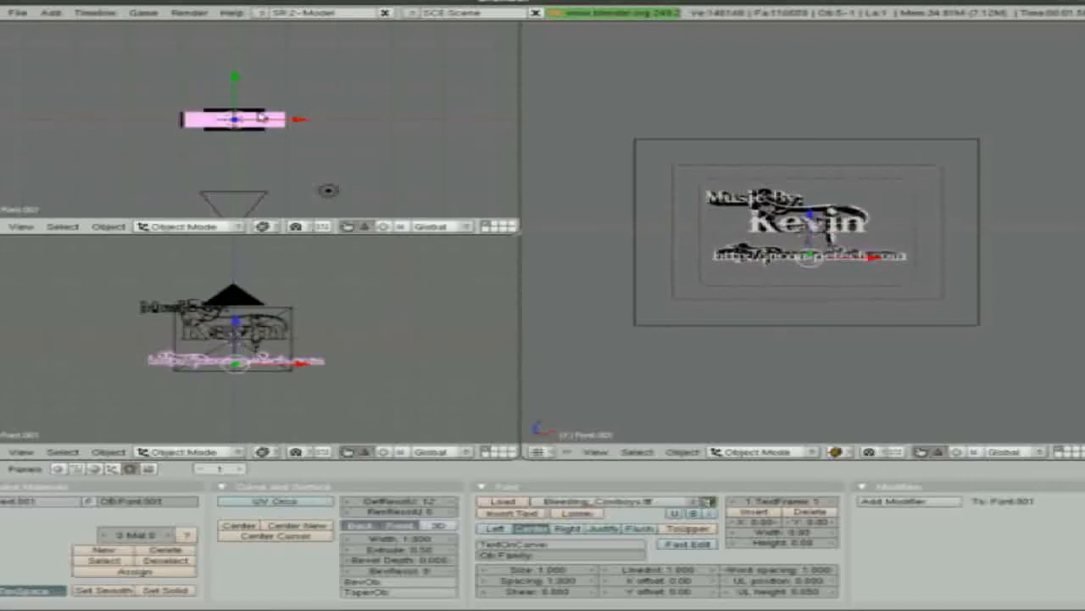
right_click(852, 222)
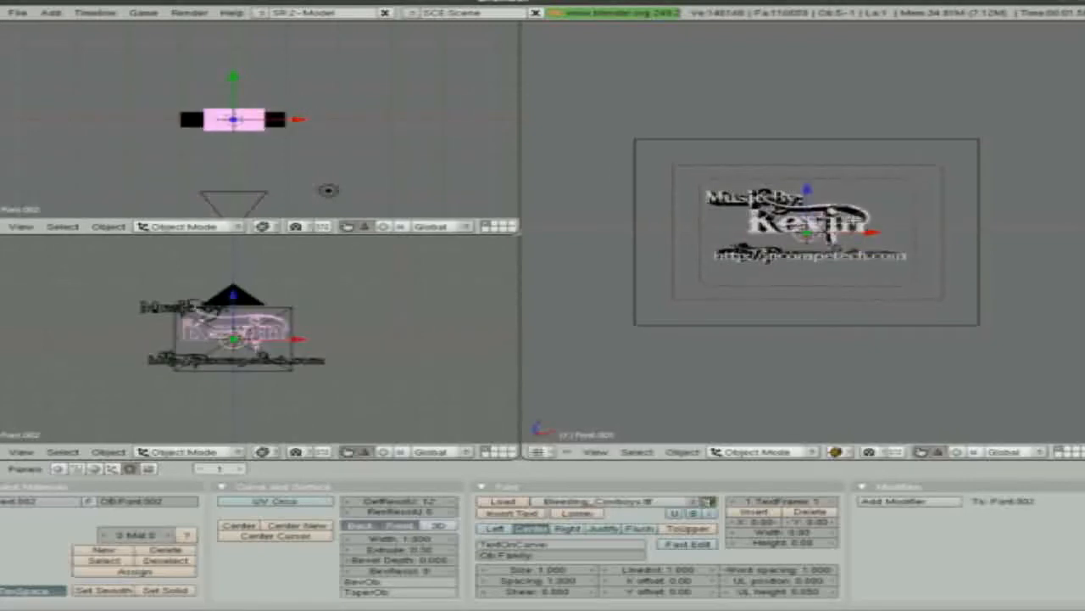
key(Tab)
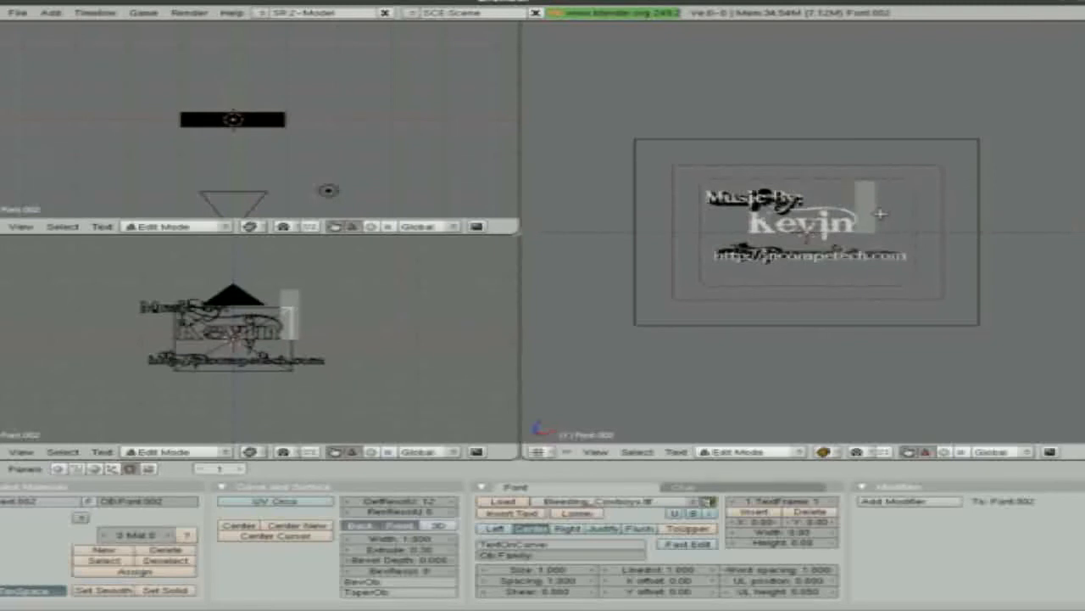
text(M)
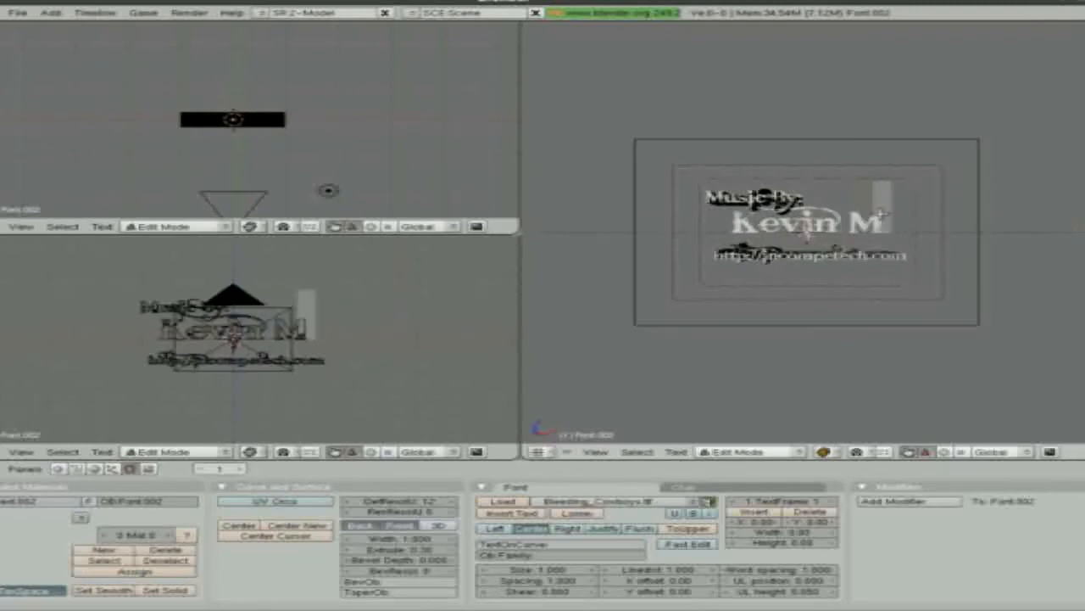
text(acL)
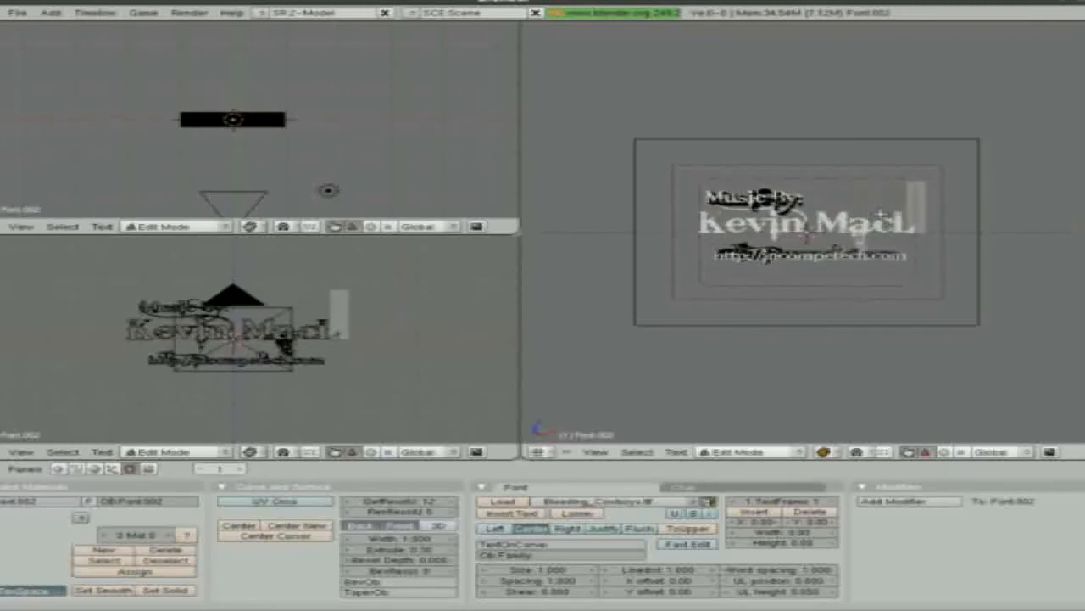
text(eod)
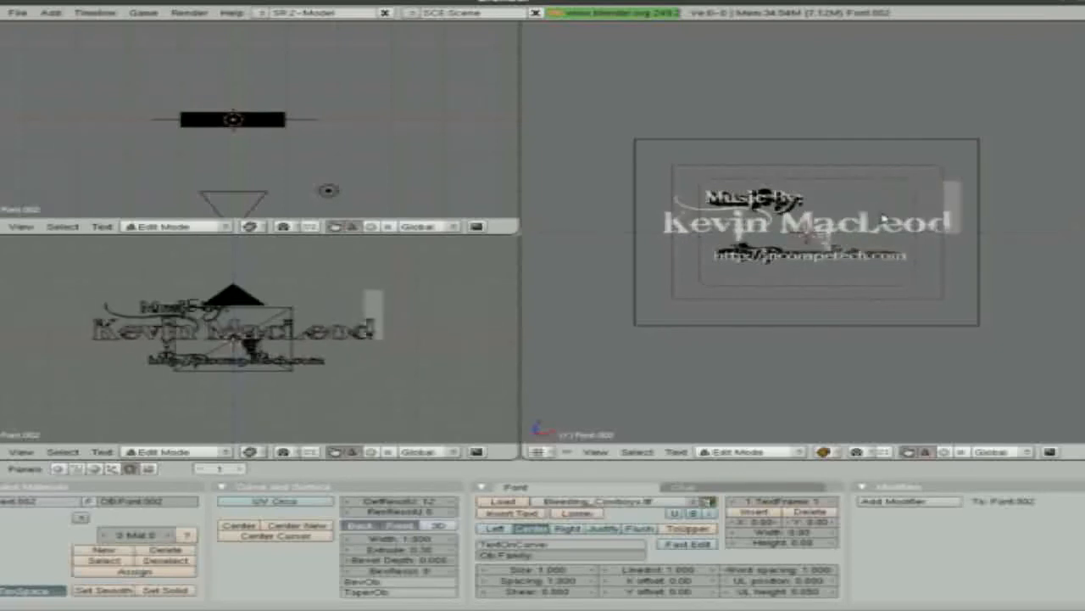
- Finish editing the "Kevin MacLeod" text and scale it down uniformly to about three quarters of its size
key(Tab)
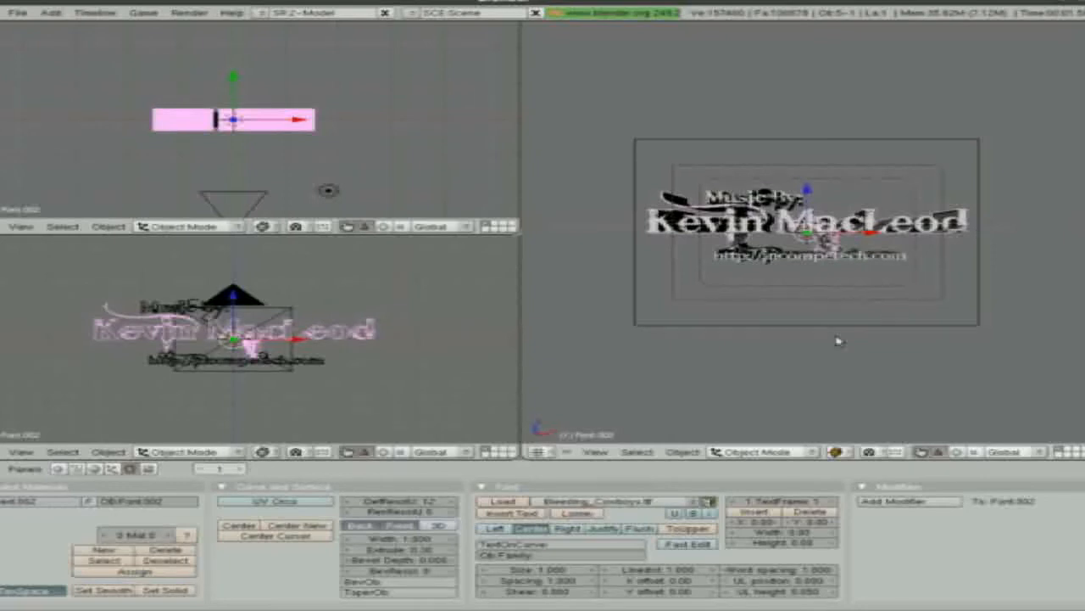
key(s)
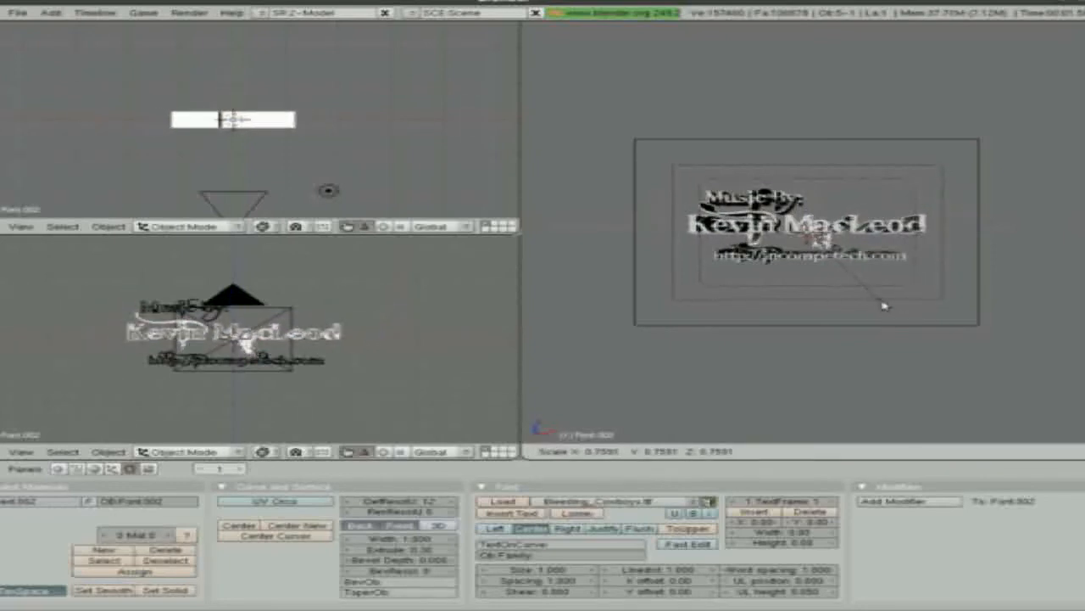
click(882, 303)
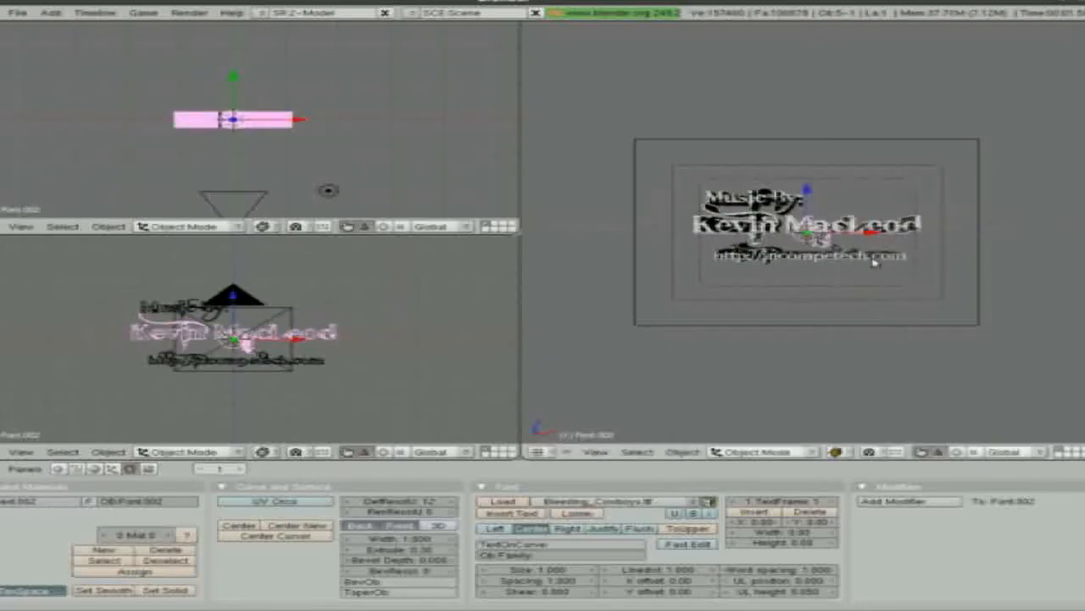
- Move the web address text about 0.27 units along positive X and slightly upward, and test-render the frame
right_click(874, 261)
key(g)
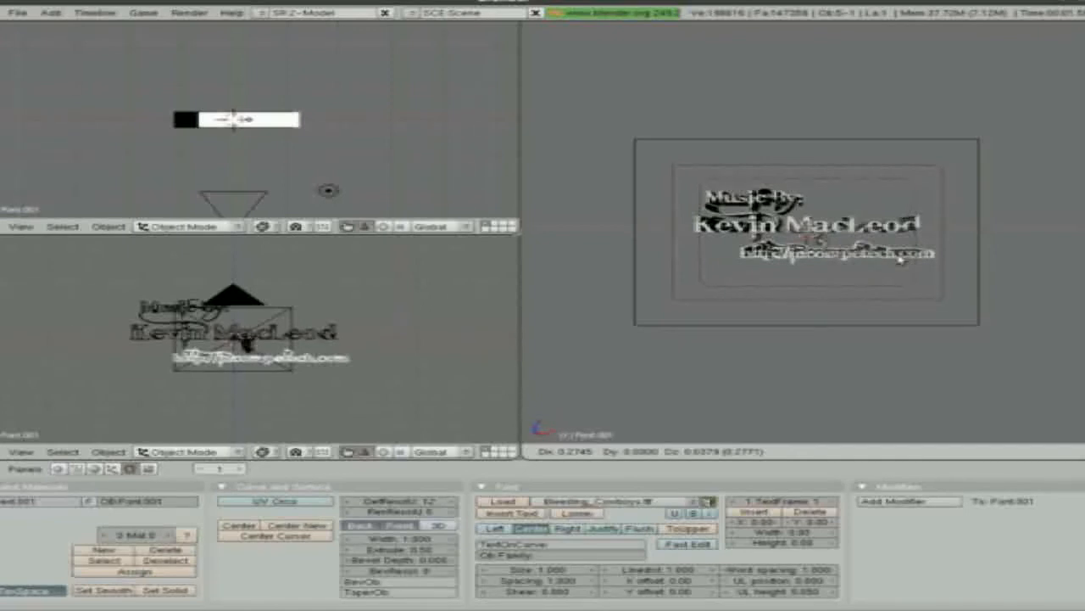
click(900, 259)
key(F12)
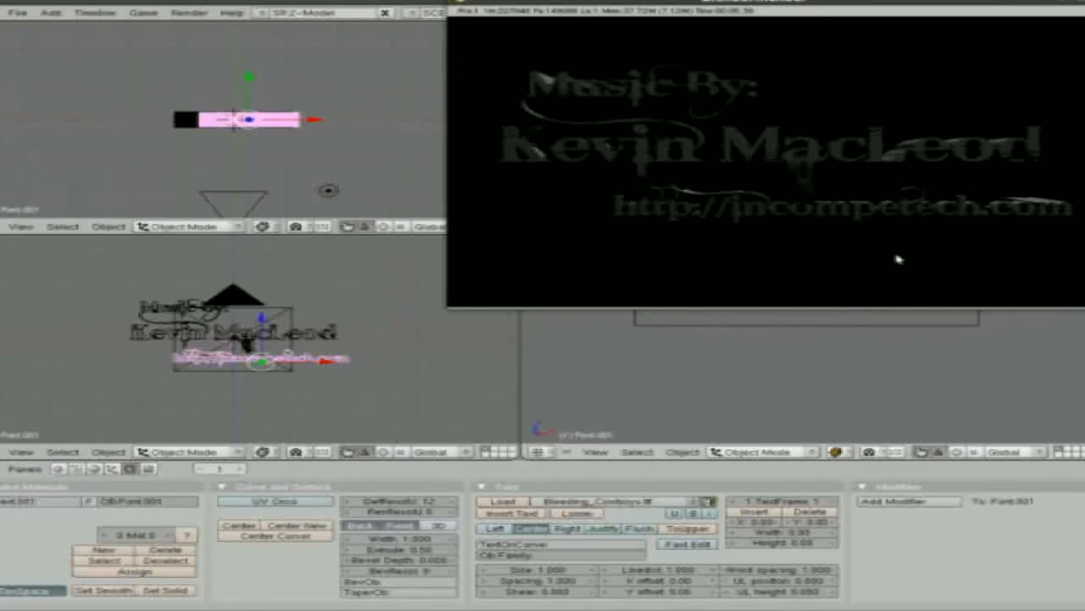
key(Escape)
- Move the lamp farther from the texts, to well behind the camera in the top view, and test-render the lighting
scroll(363, 172, down, 3)
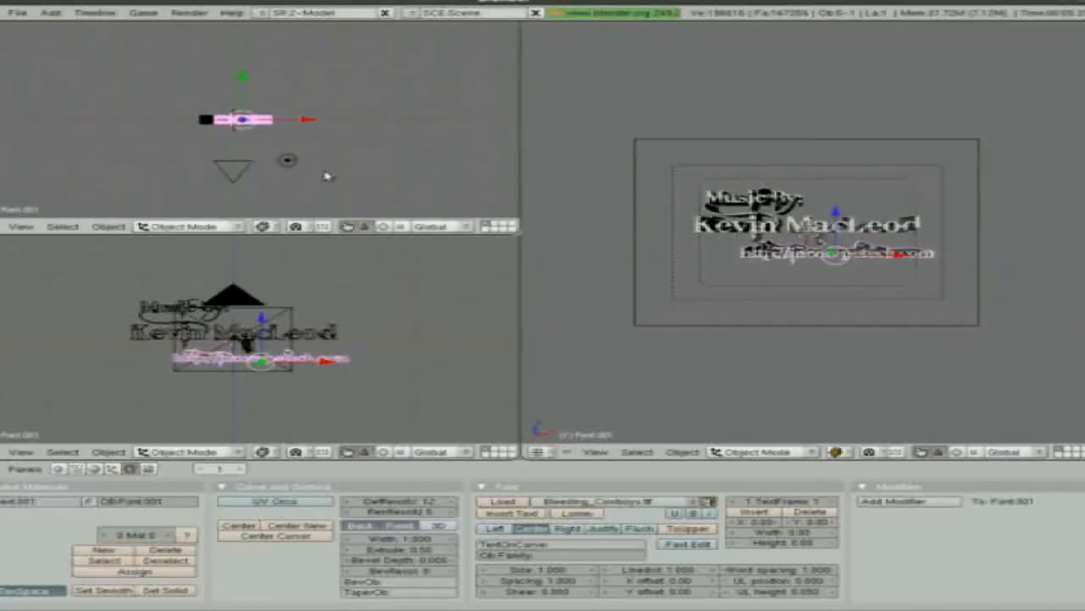
right_click(289, 162)
key(g)
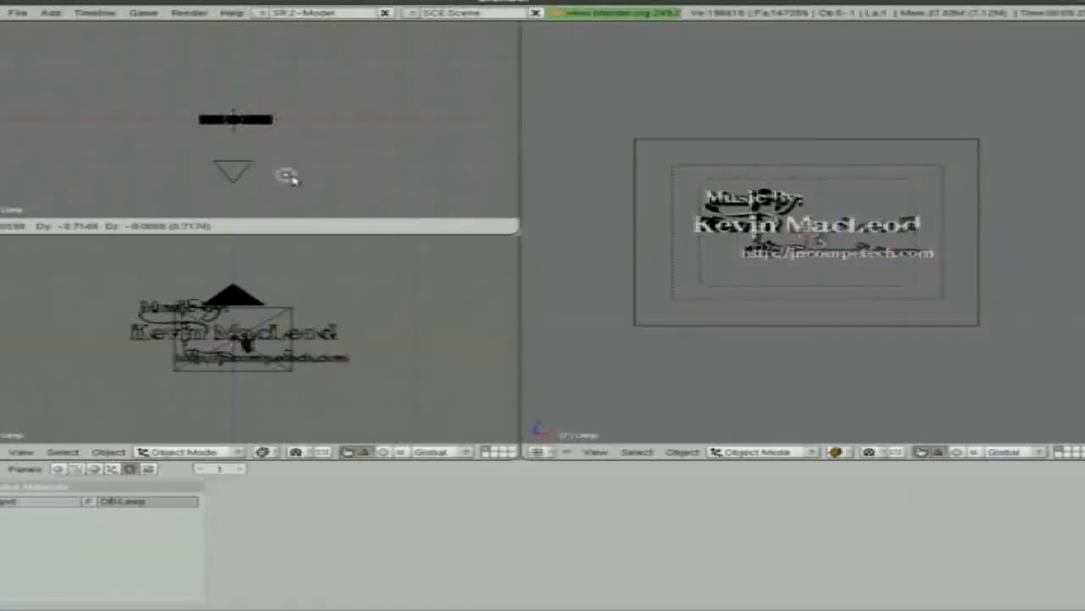
click(288, 218)
scroll(337, 199, down, 3)
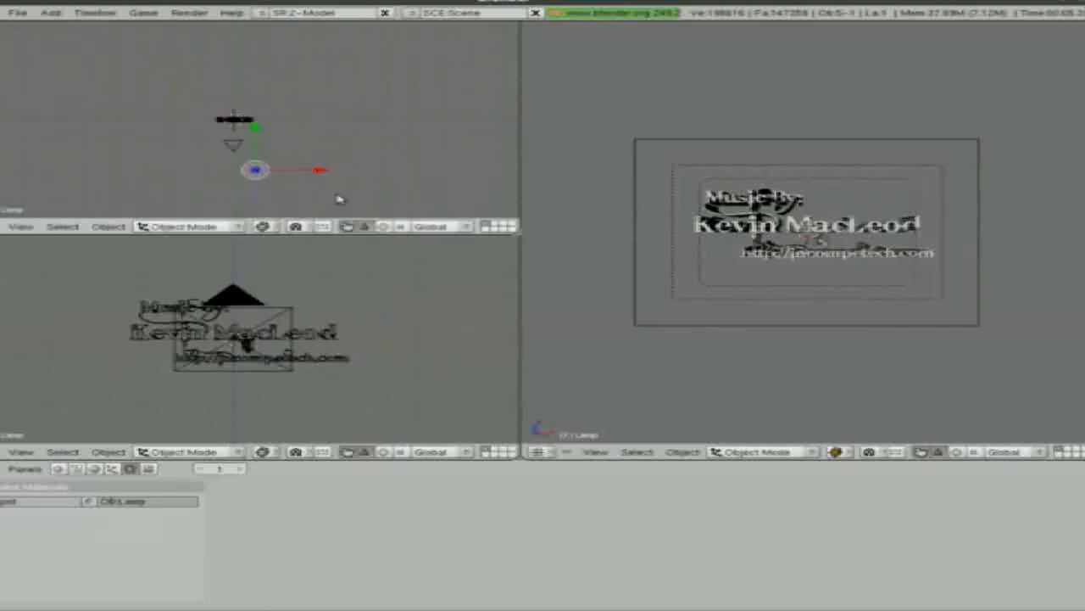
key(F12)
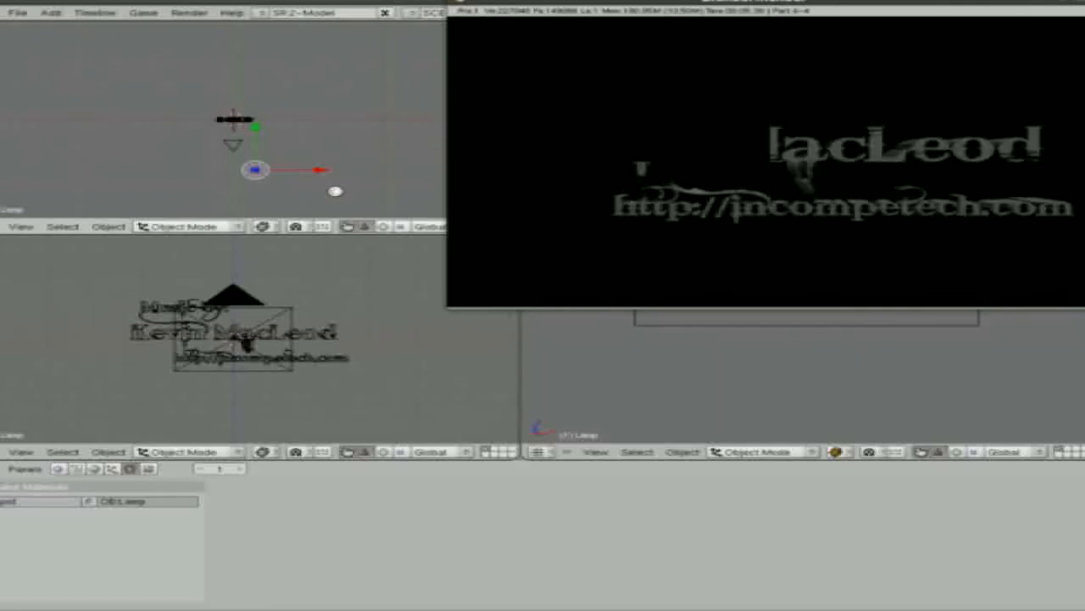
key(Escape)
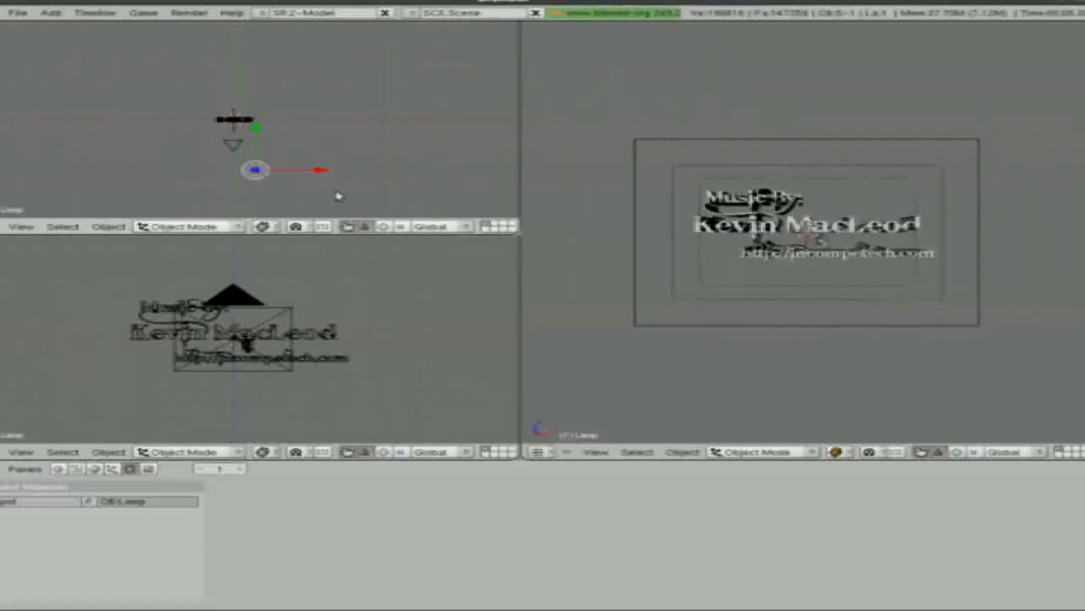
- Add a new material to the "Kevin MacLeod" text
right_click(318, 337)
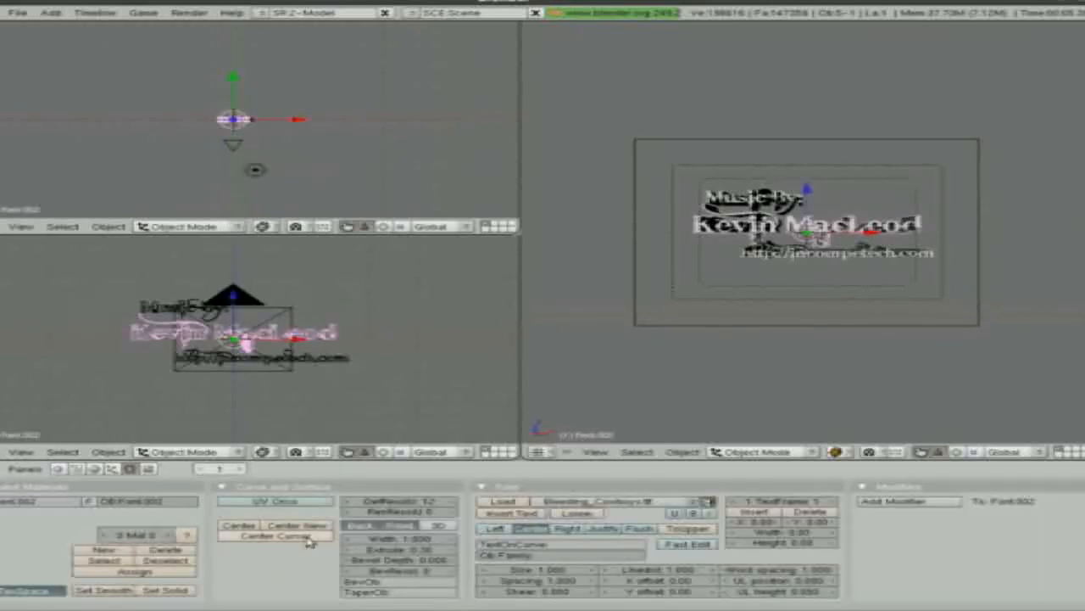
click(95, 468)
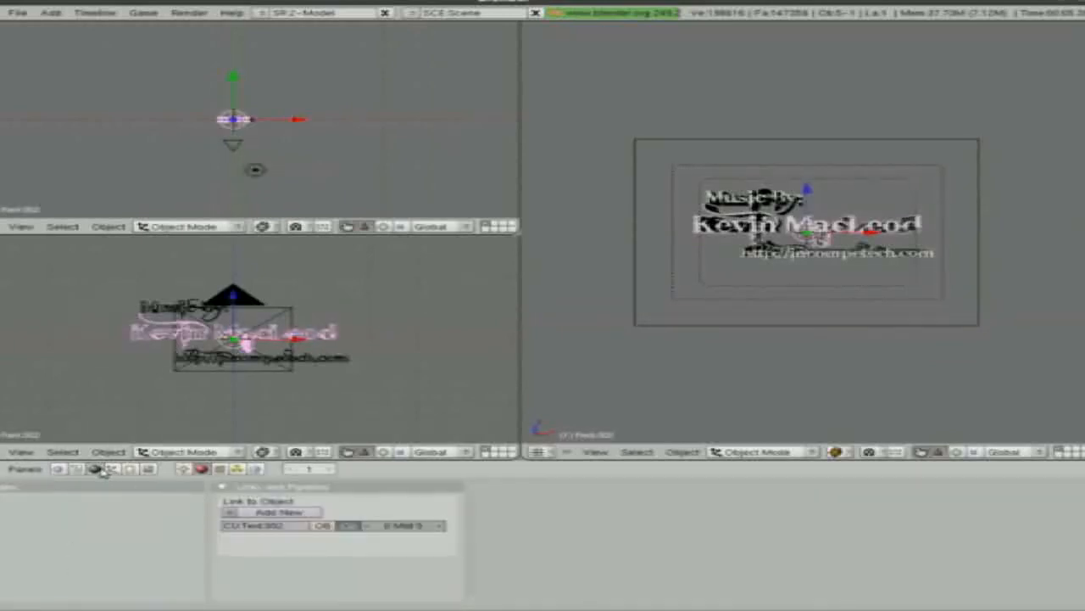
click(257, 513)
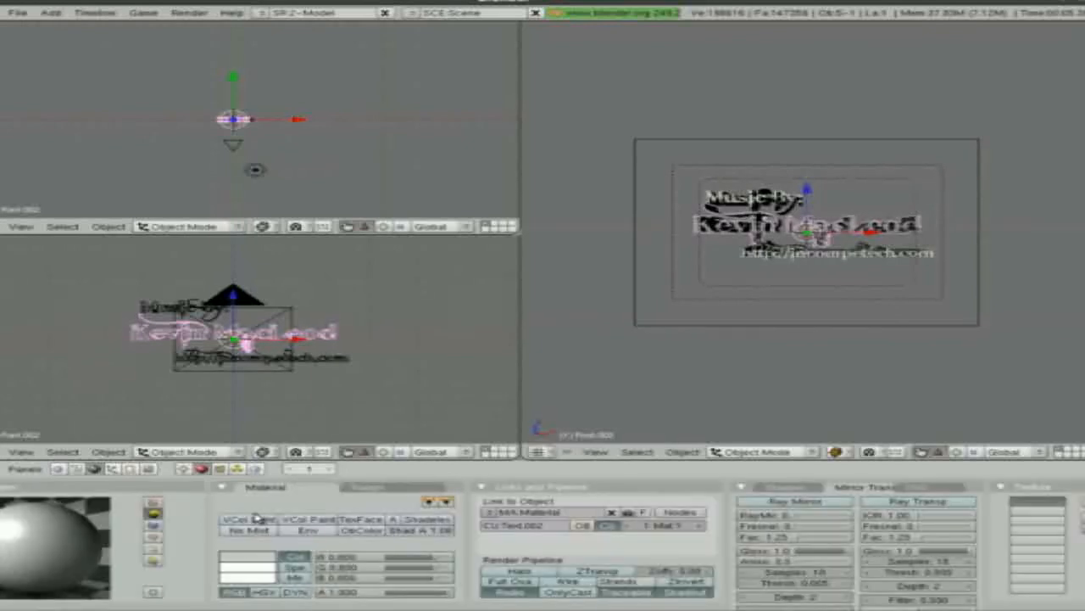
- Try Ray Mirror reflections with an increased RayMir value on the material, test-render them, and disable Ray Mirror again
click(805, 502)
mouse_move(797, 516)
mouse_down()
mouse_move(817, 527)
mouse_move(805, 525)
mouse_move(817, 516)
mouse_up()
key(F12)
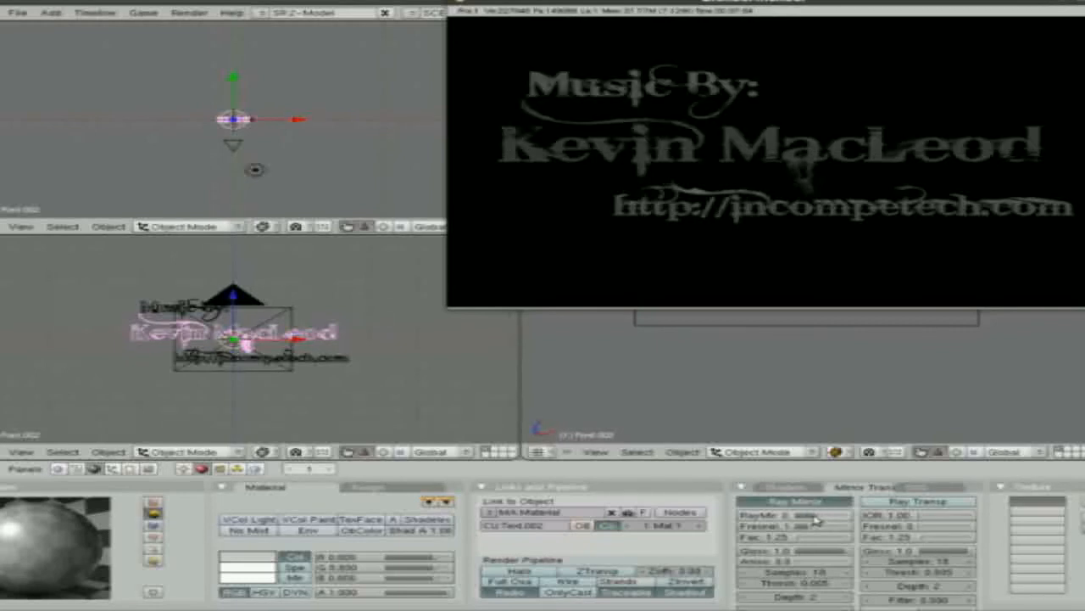
key(Escape)
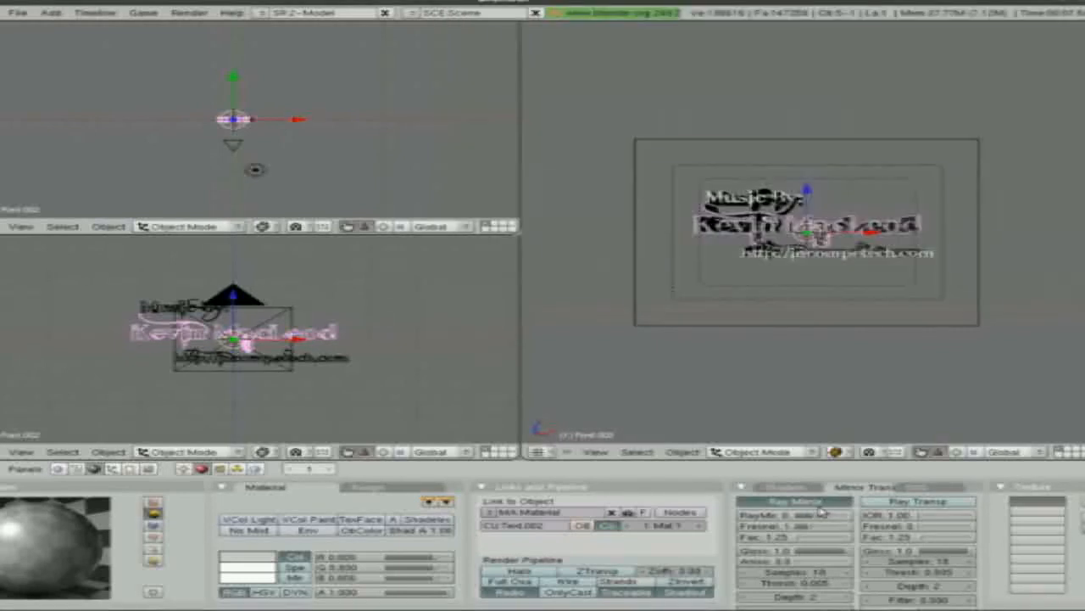
click(817, 505)
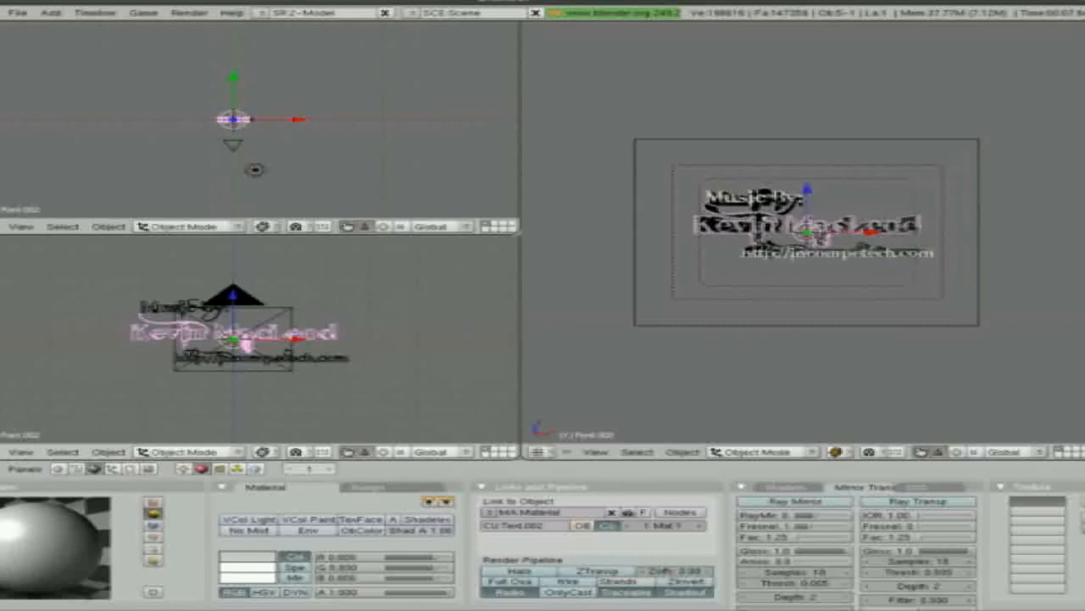
- Switch to Firefox, search Google Images for "metal", and look through the results for a usable surface image
key(alt+Tab)
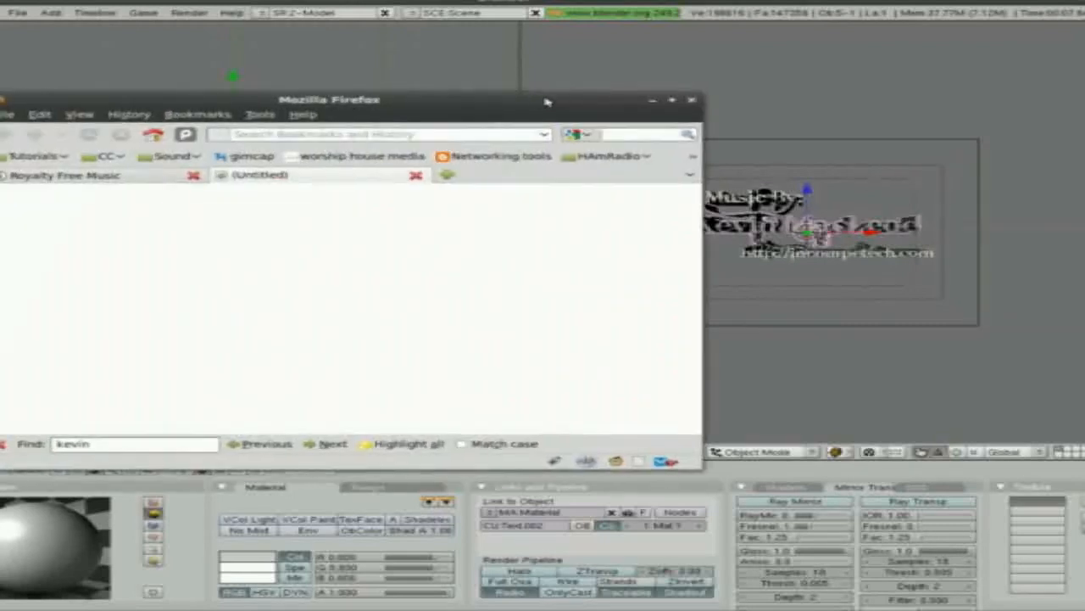
click(616, 133)
text(musical)
key(Return)
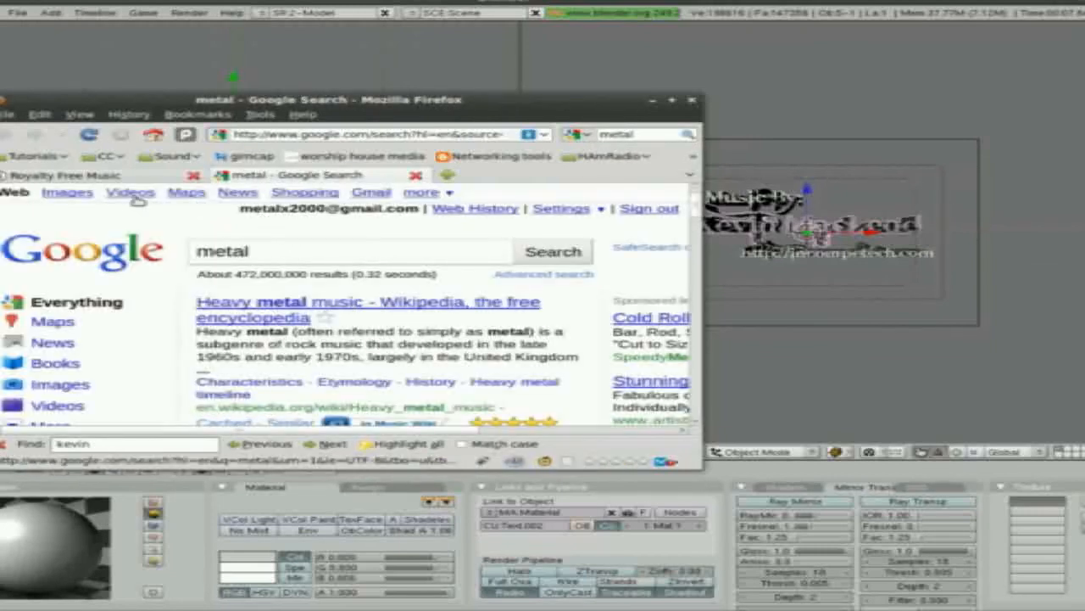
click(67, 192)
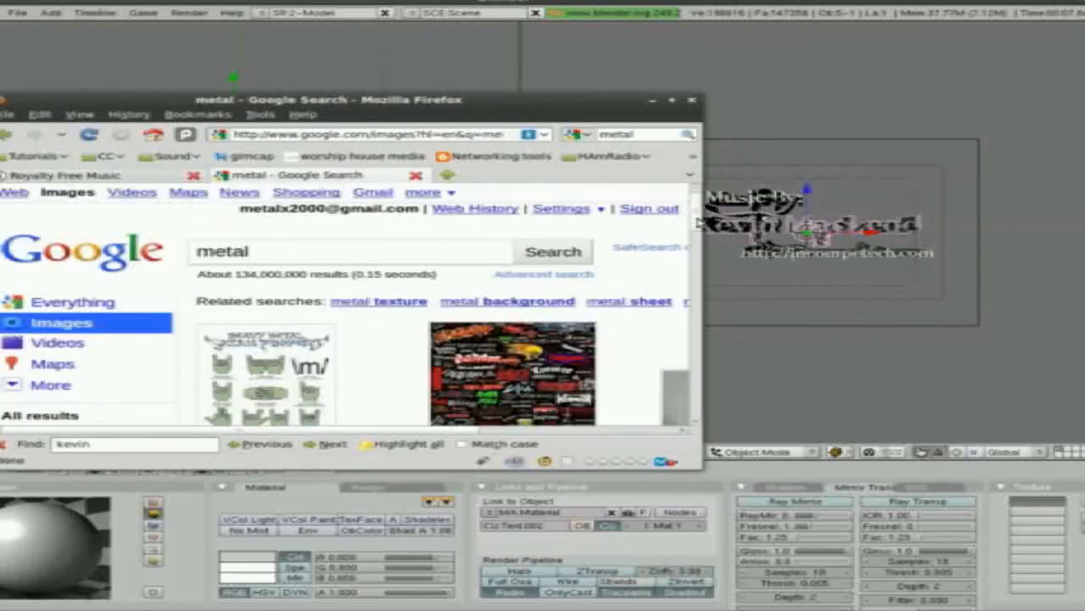
scroll(652, 297, down, 3)
drag(480, 436, 650, 436)
scroll(598, 347, down, 5)
scroll(599, 348, down, 10)
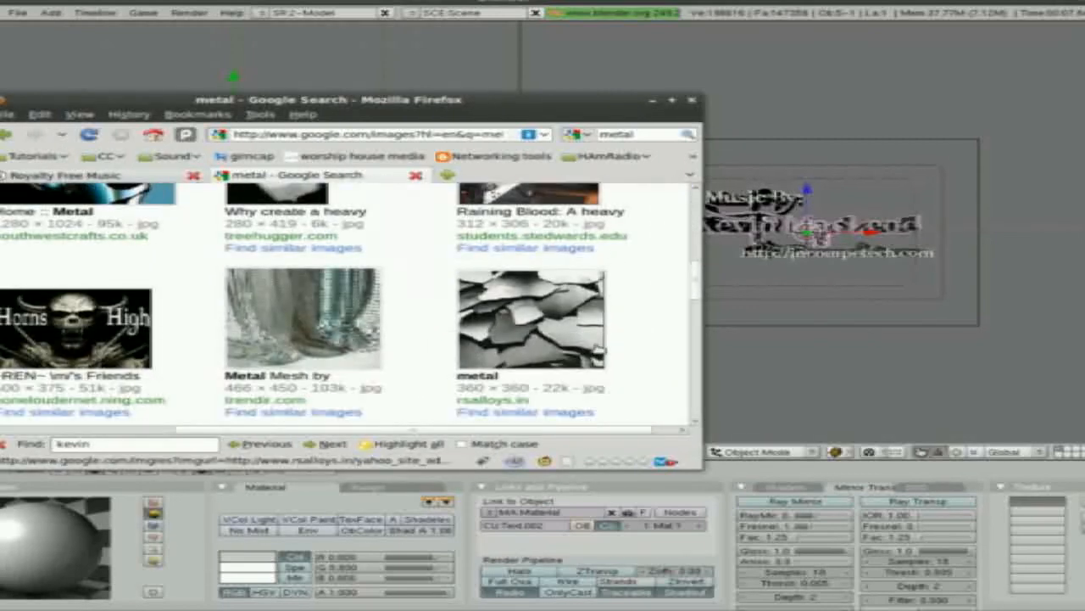
scroll(596, 348, up, 14)
scroll(594, 349, up, 5)
- Refine the image search to "metal texture"
click(168, 250)
text(texture)
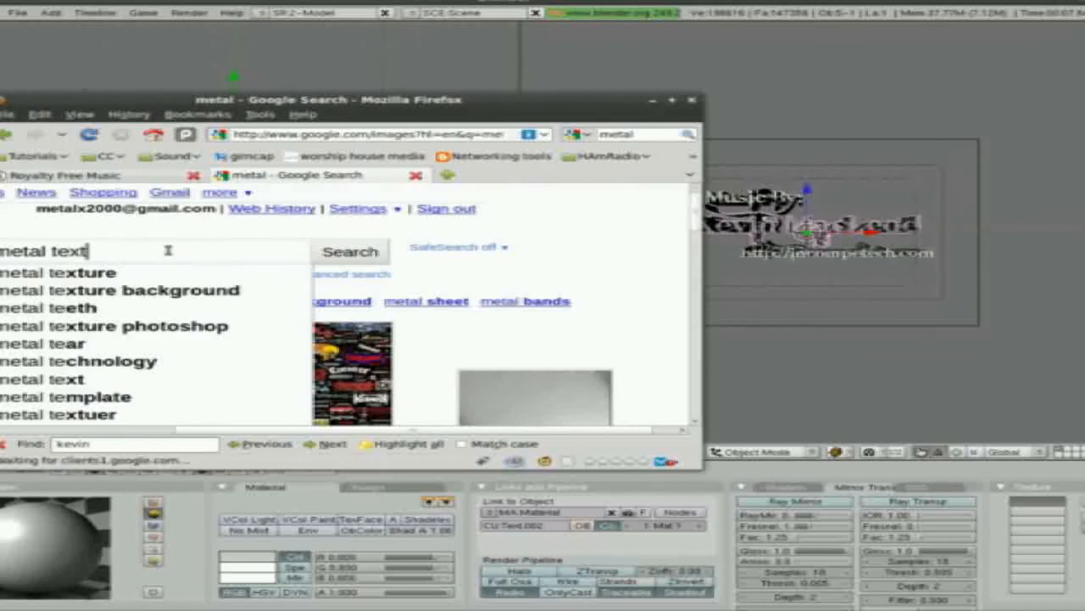
key(Return)
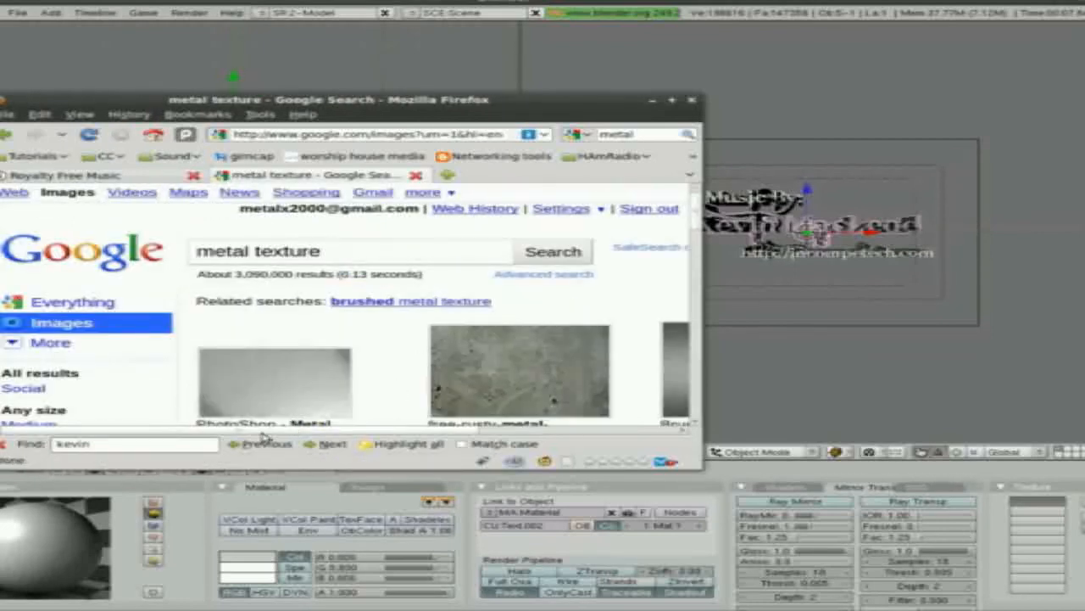
- Look through the metal texture images, pick the "scratched metal" result, and return to Blender
scroll(399, 392, right, 4)
scroll(403, 399, down, 8)
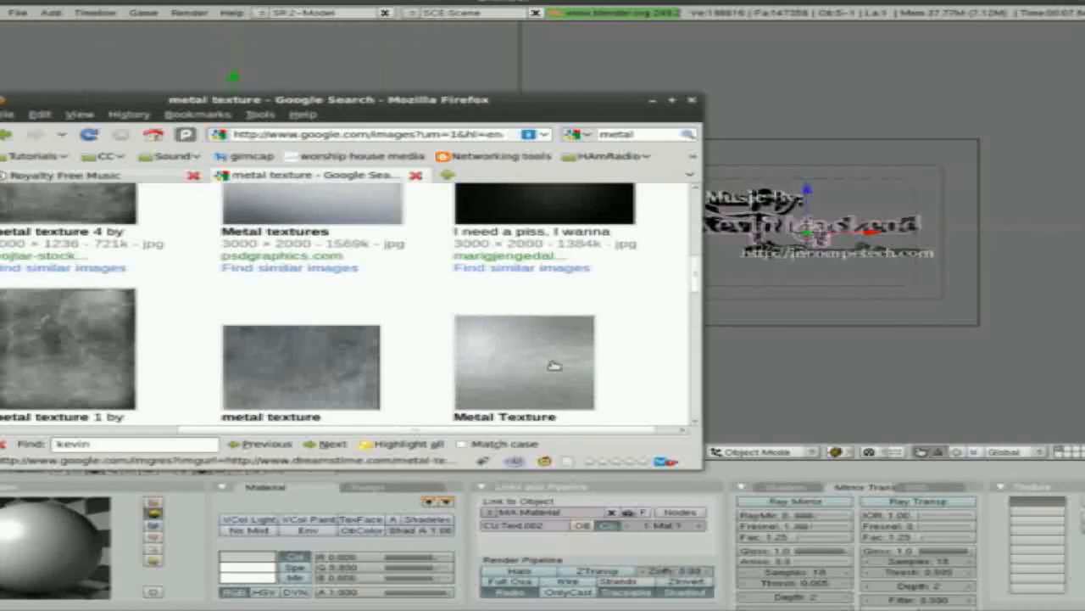
scroll(589, 384, down, 6)
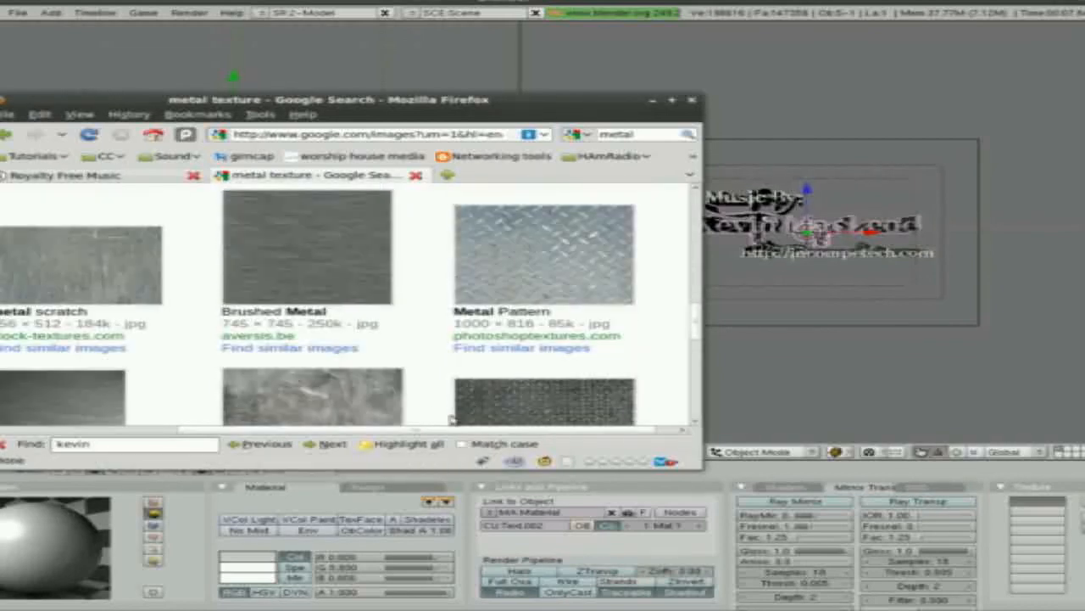
drag(374, 432, 315, 434)
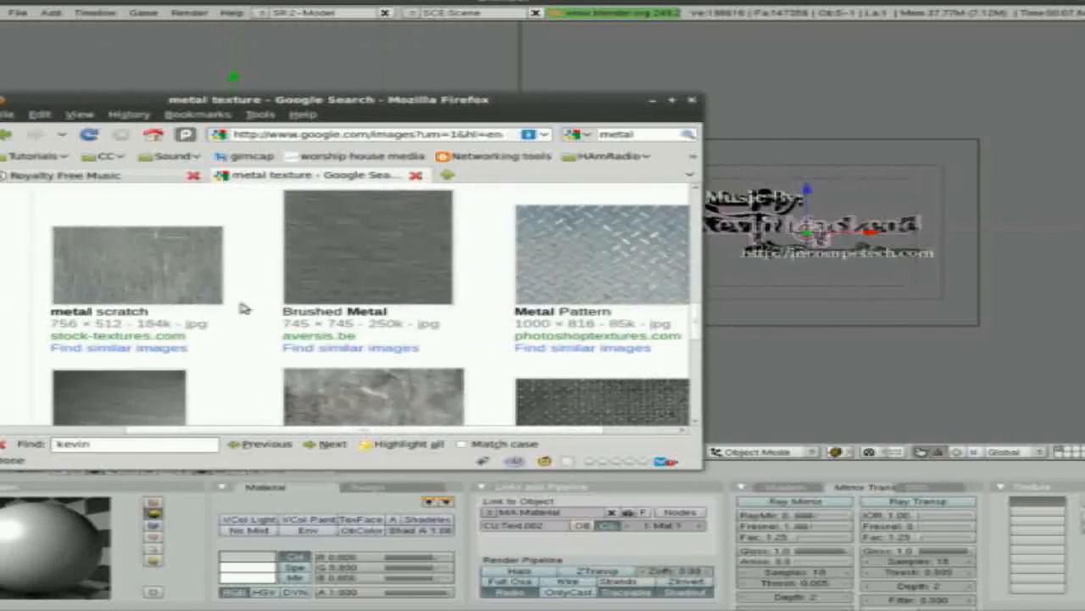
scroll(255, 318, down, 4)
scroll(254, 320, down, 3)
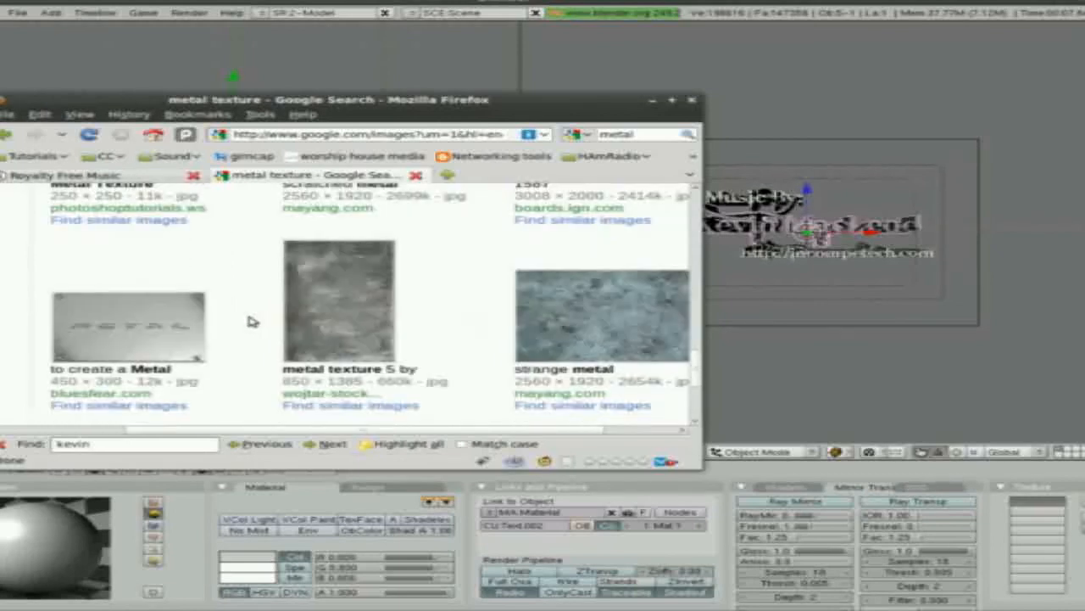
scroll(252, 322, up, 5)
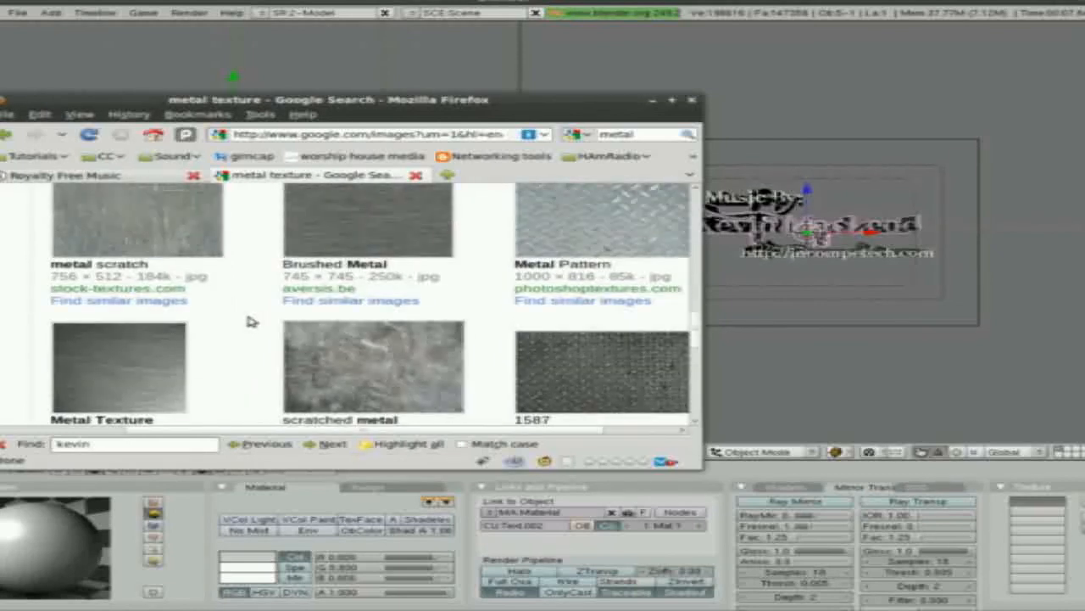
click(383, 344)
drag(405, 106, 0, 148)
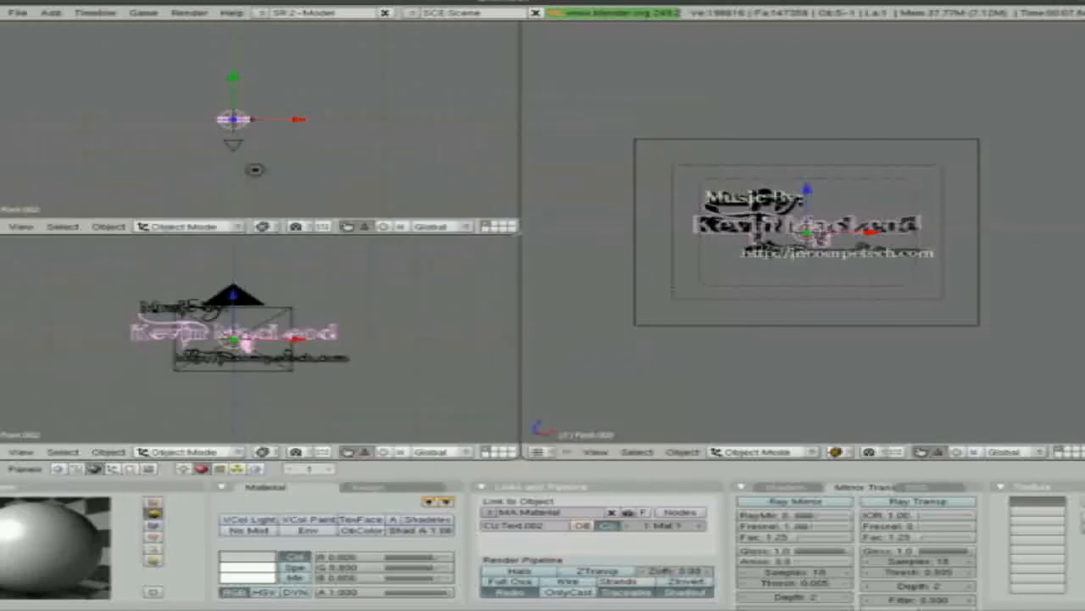